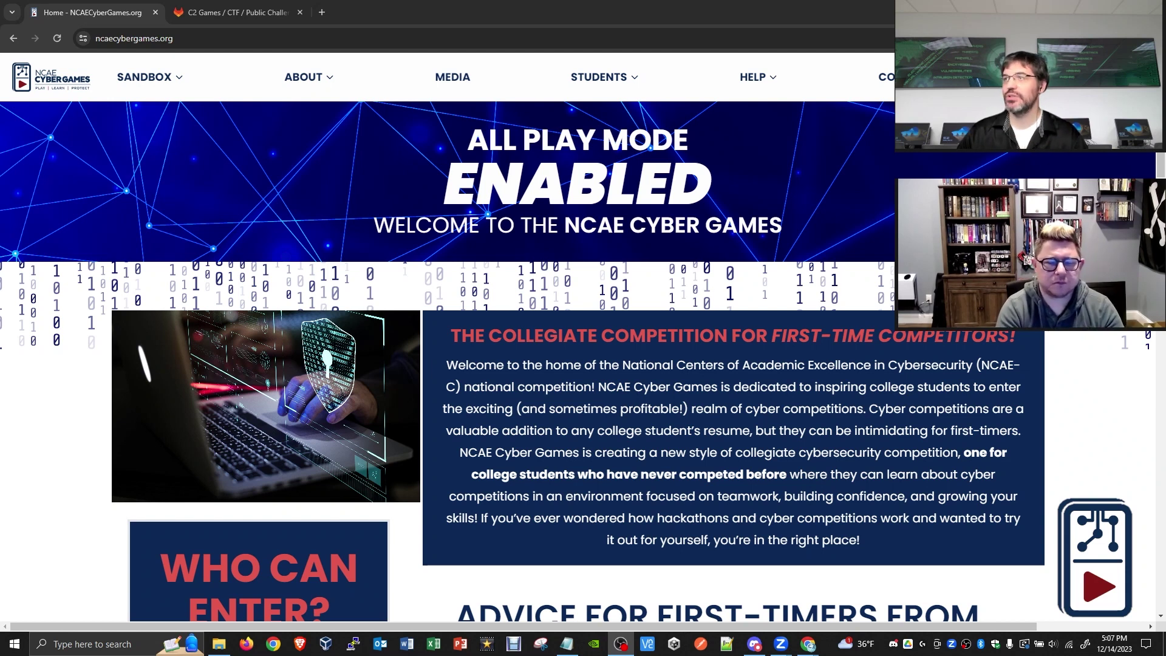
# - Open Discover Teams from the STUDENTS menu to see that no institution teams exist yet
pyautogui.moveTo(595, 88)
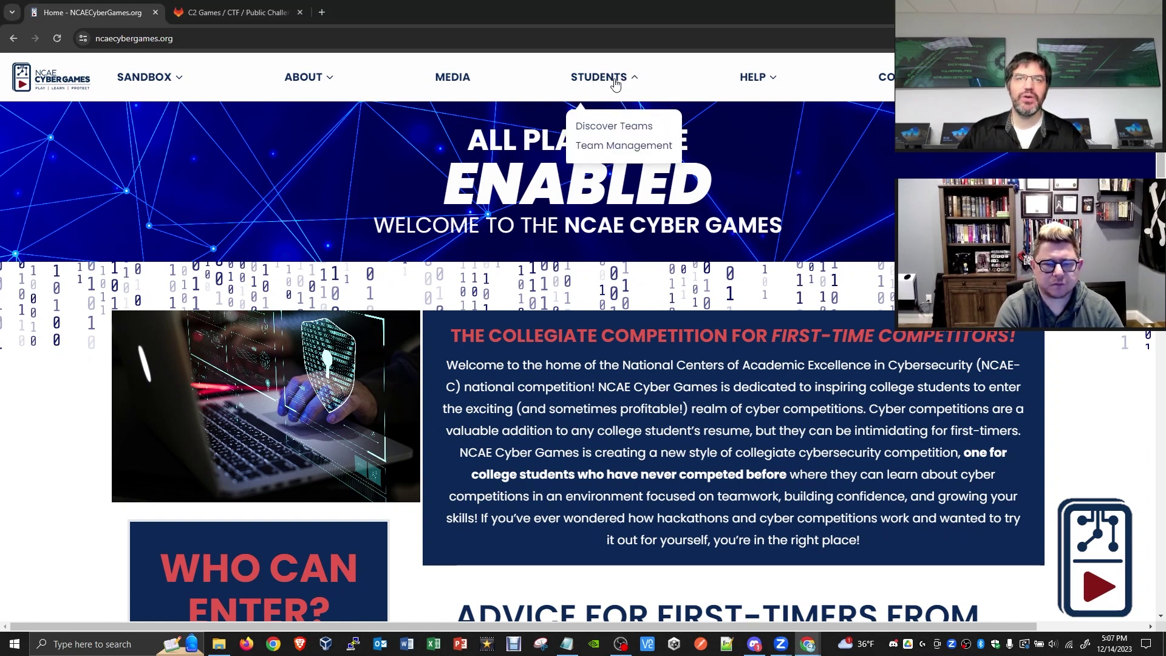
pyautogui.click(627, 128)
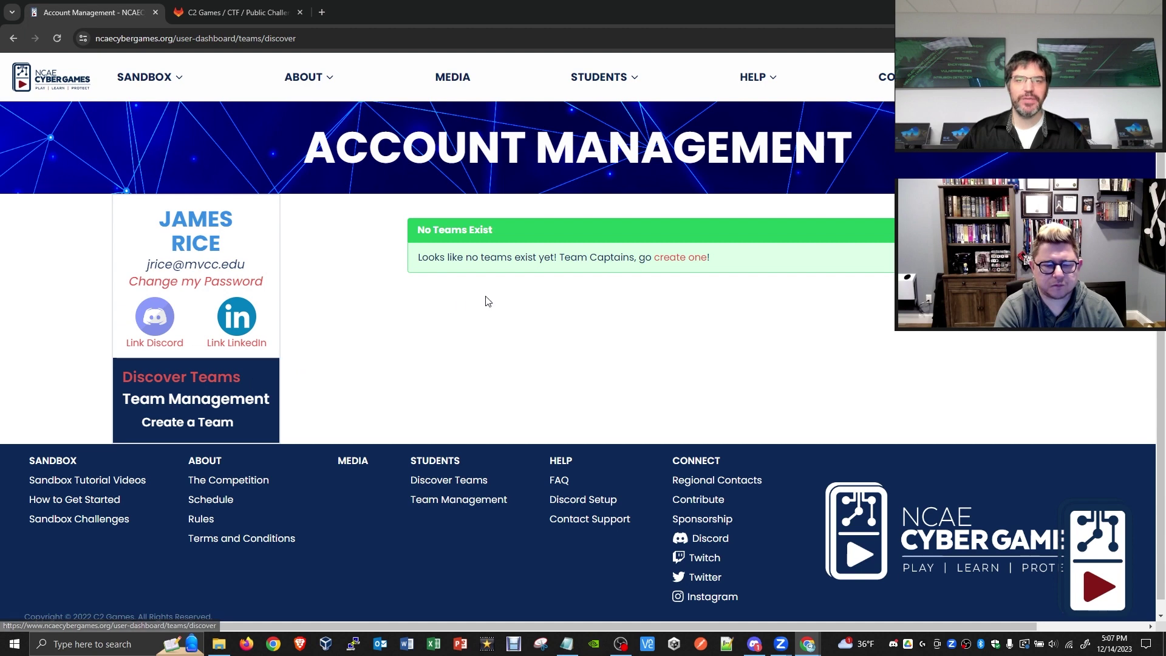
# - Browse the Team Management, Create a Team and Discover Teams sidebar views, ending on Team Management
pyautogui.click(199, 403)
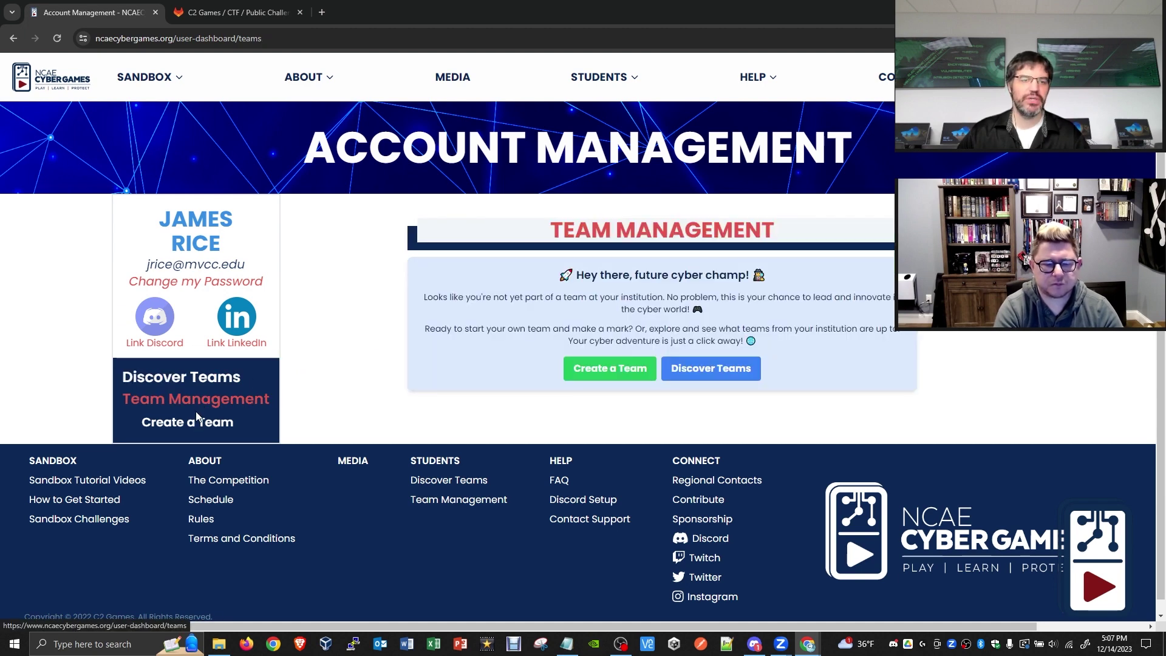
pyautogui.click(195, 424)
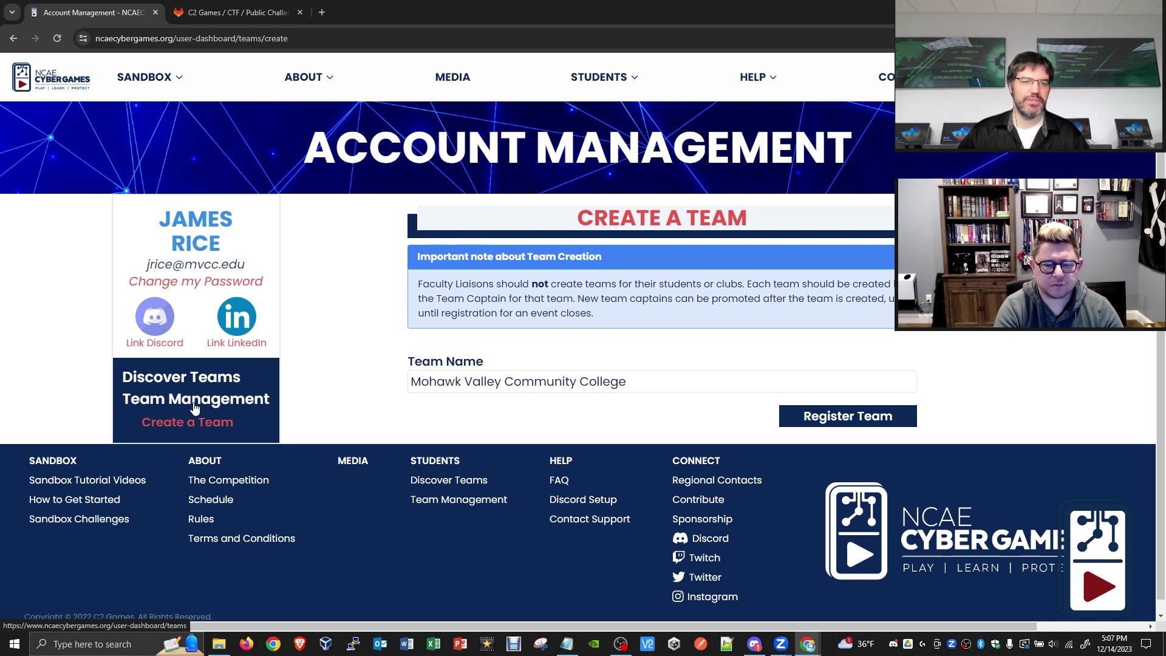
pyautogui.click(195, 408)
pyautogui.click(202, 375)
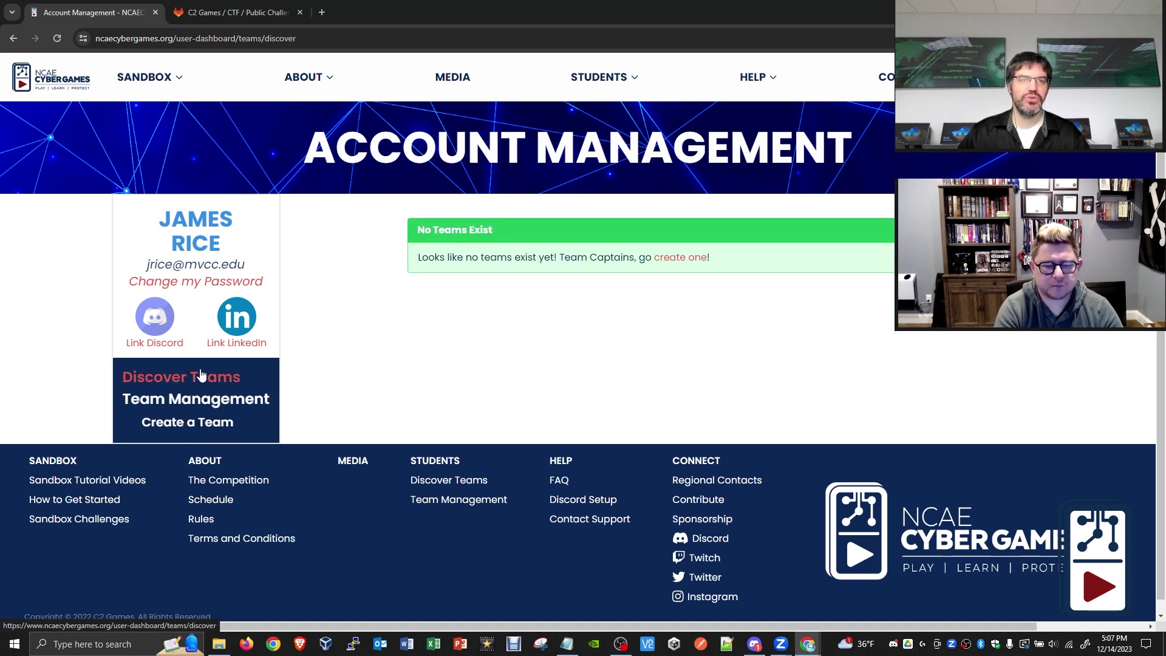
pyautogui.click(214, 402)
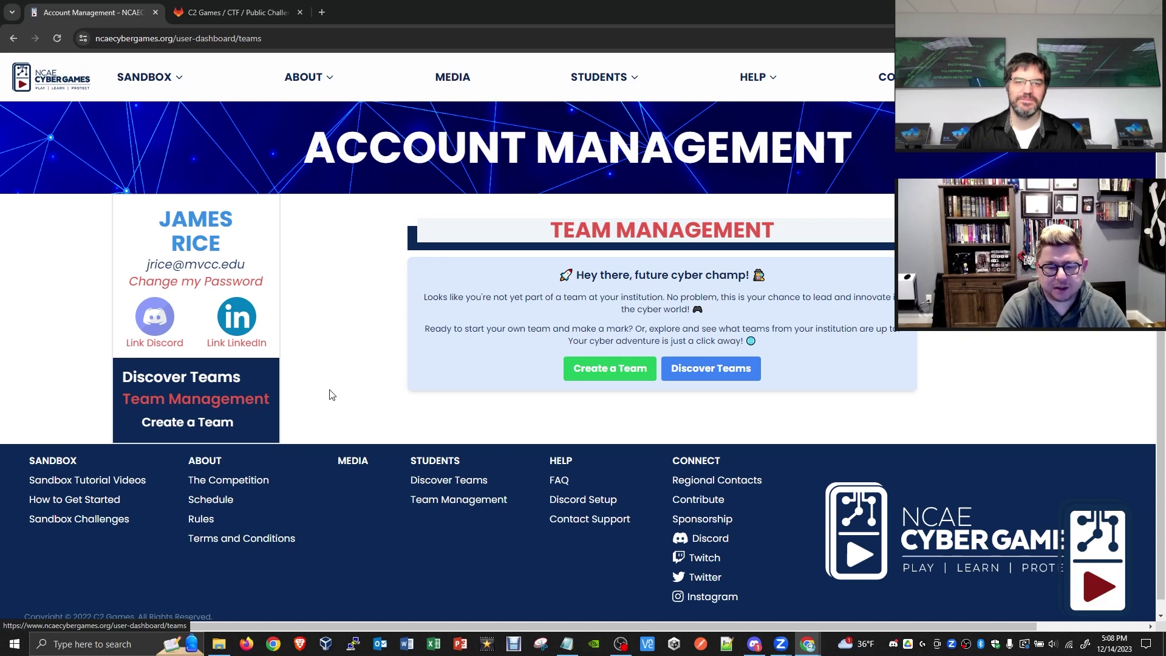
pyautogui.click(229, 388)
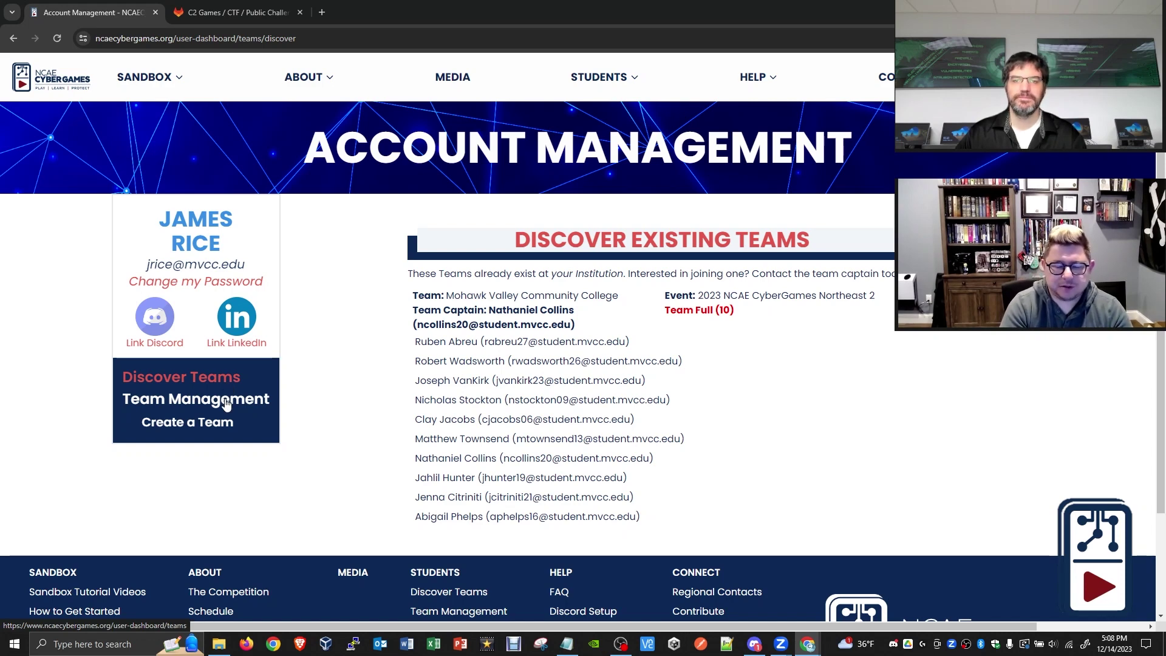
pyautogui.click(226, 401)
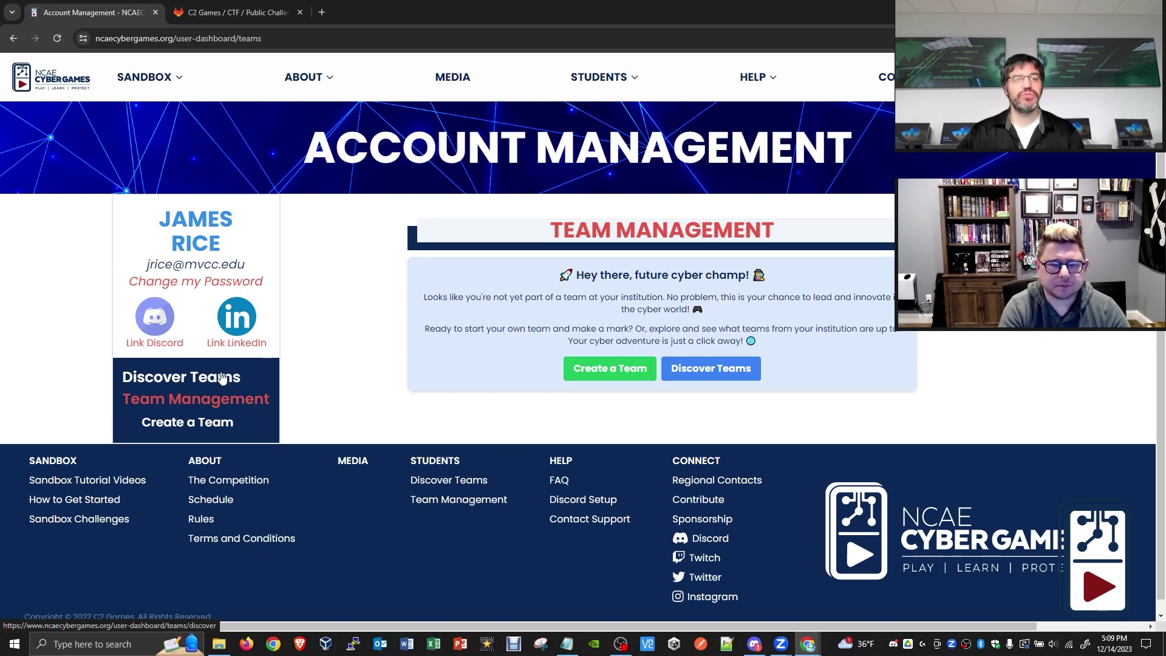
pyautogui.click(222, 378)
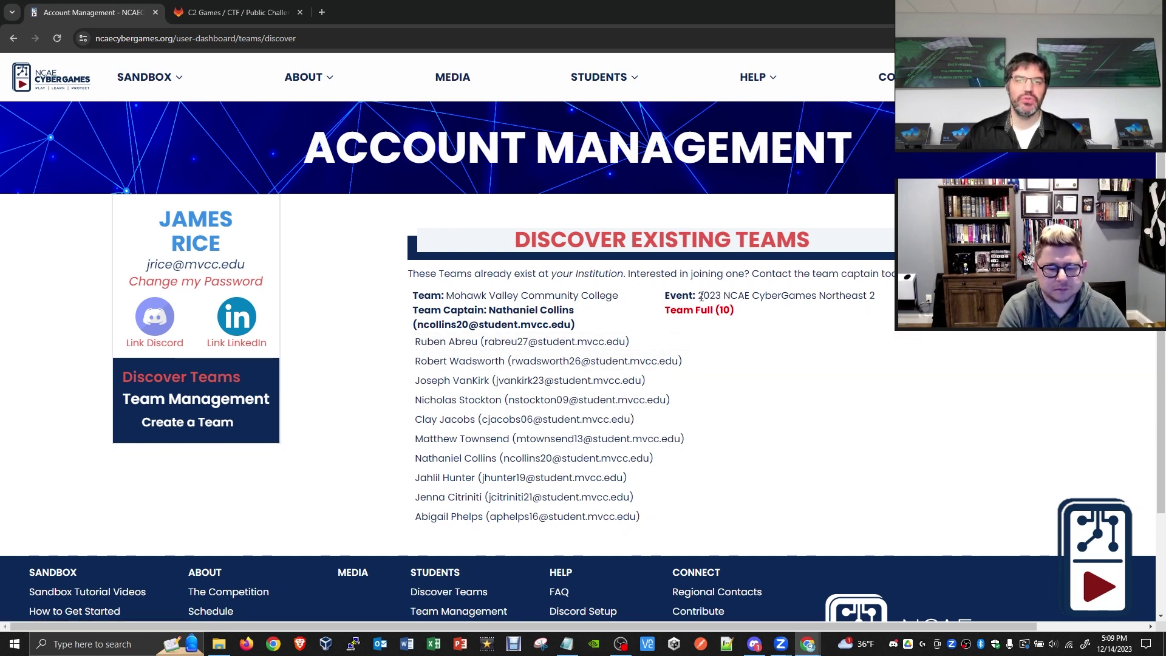
pyautogui.moveTo(699, 297); pyautogui.dragTo(722, 308)
pyautogui.click(722, 307)
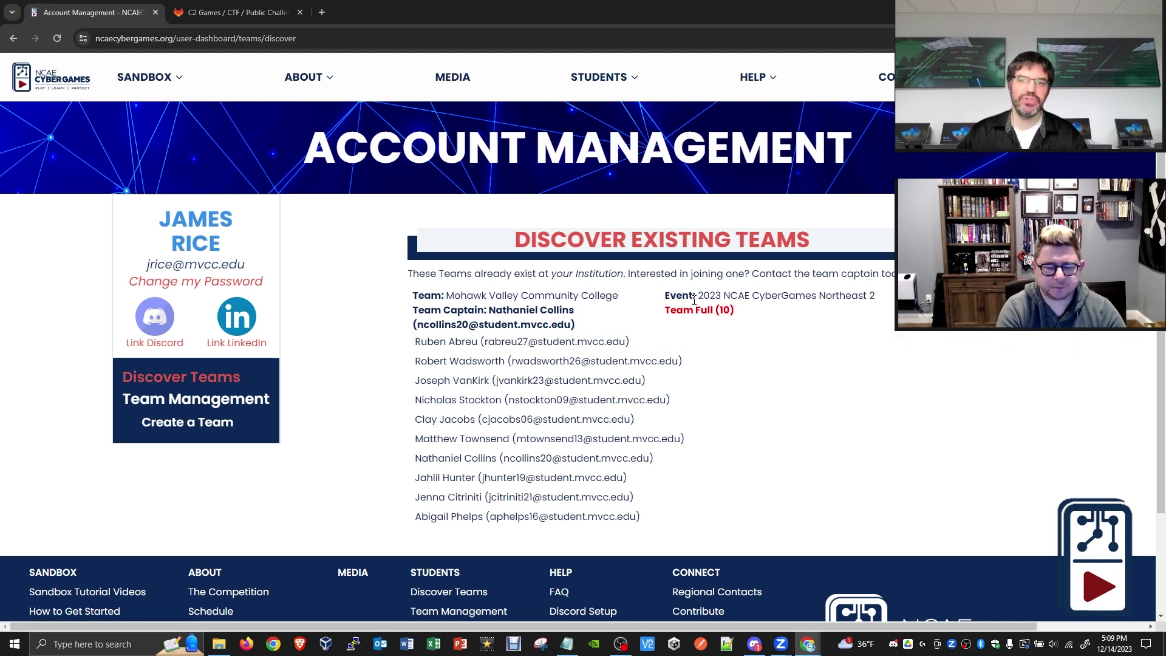
pyautogui.moveTo(698, 296); pyautogui.dragTo(876, 294)
pyautogui.click(722, 295)
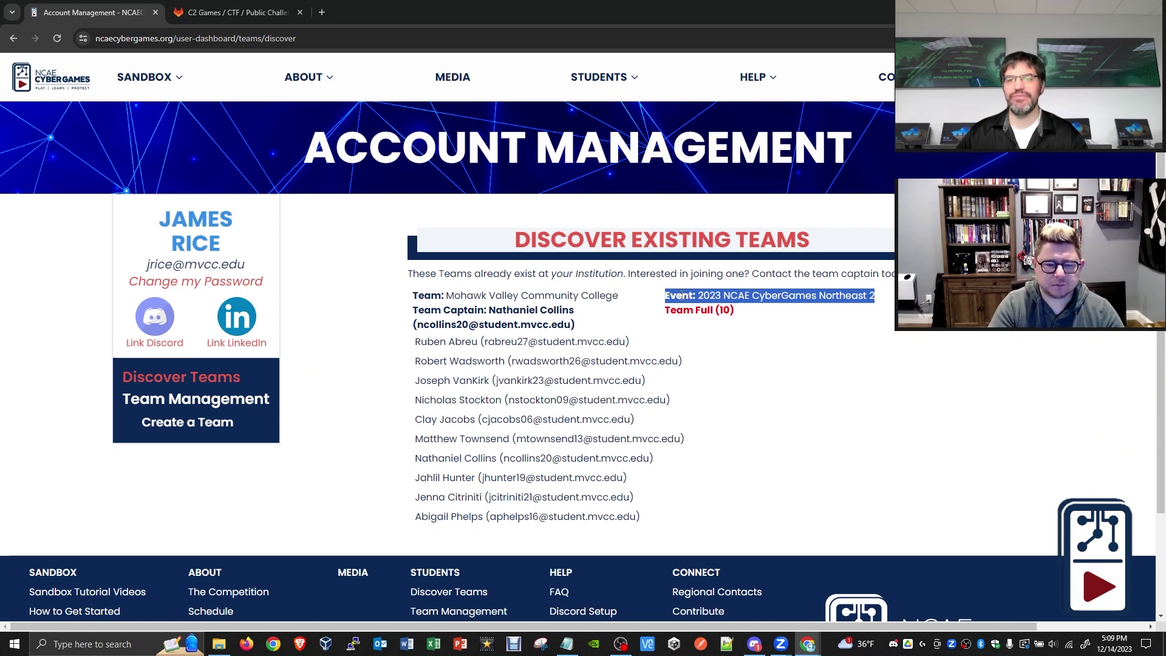
pyautogui.click(700, 293)
pyautogui.moveTo(700, 293); pyautogui.dragTo(725, 294)
pyautogui.click(727, 294)
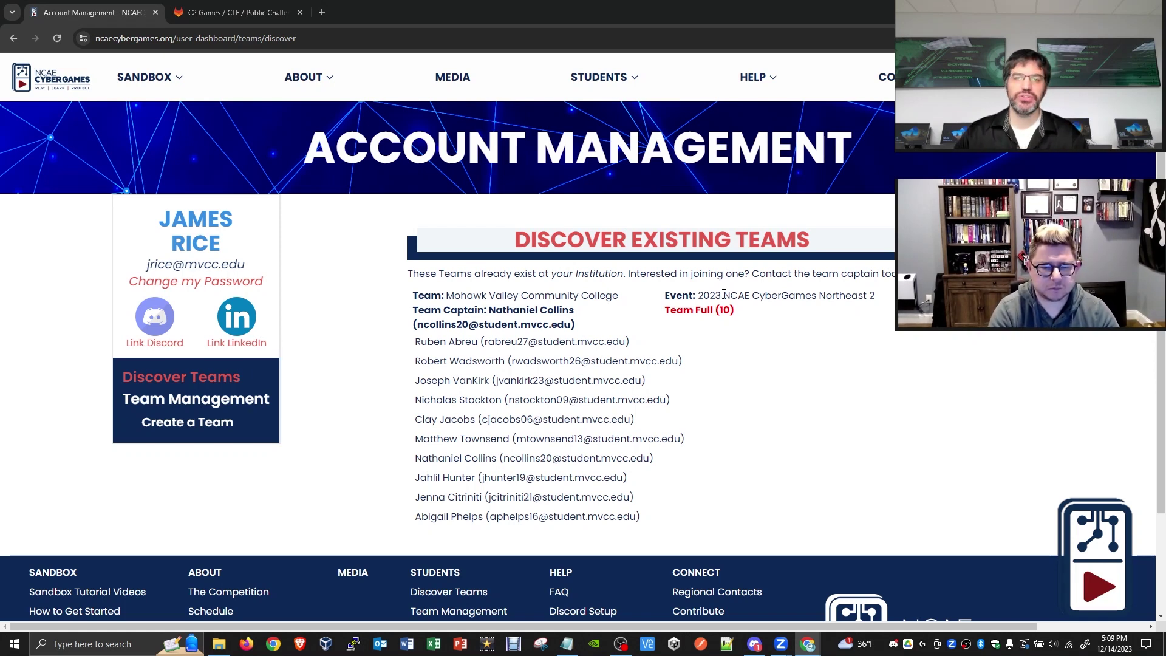
pyautogui.moveTo(698, 295); pyautogui.dragTo(721, 294)
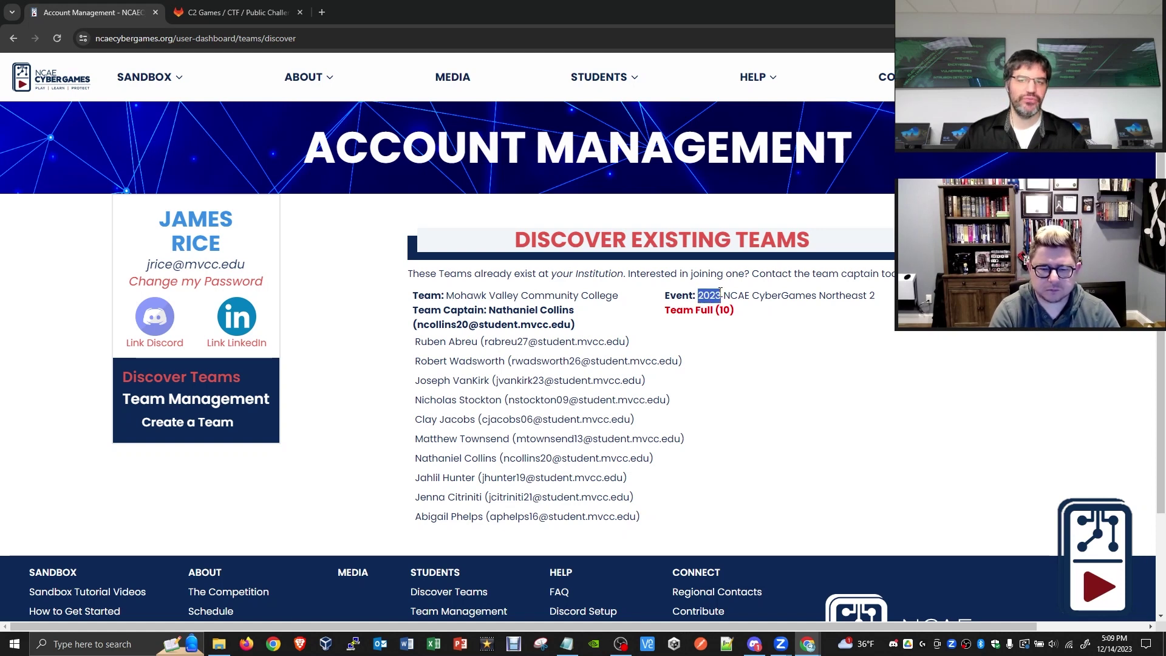
pyautogui.click(722, 295)
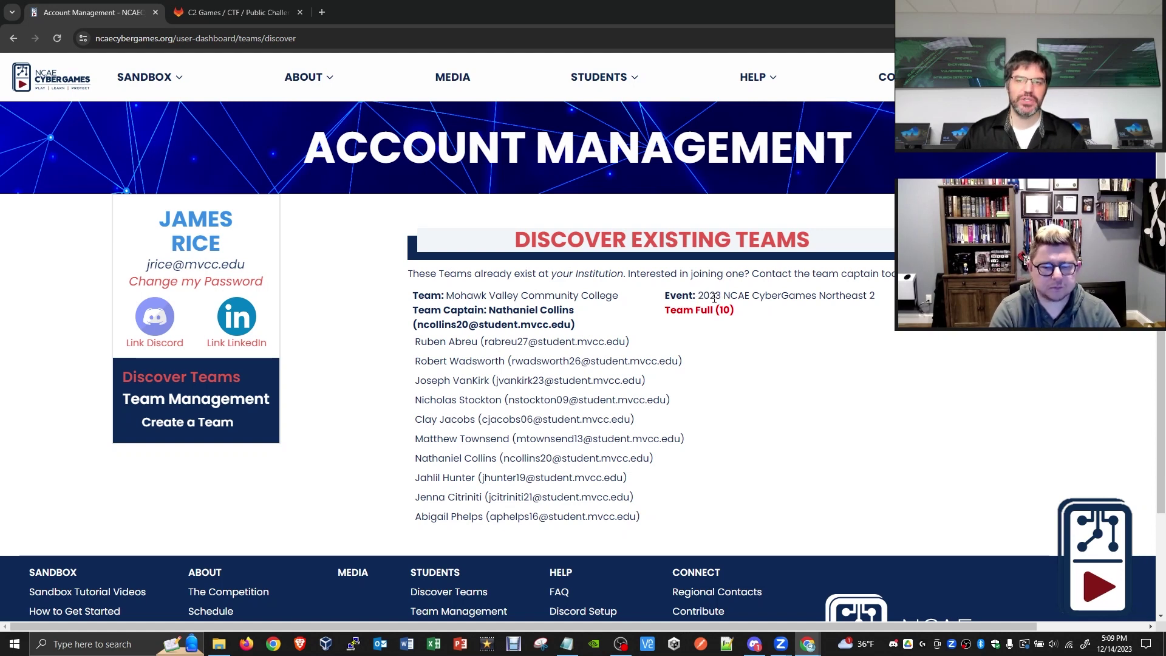
pyautogui.moveTo(414, 310); pyautogui.dragTo(489, 310)
pyautogui.click(492, 311)
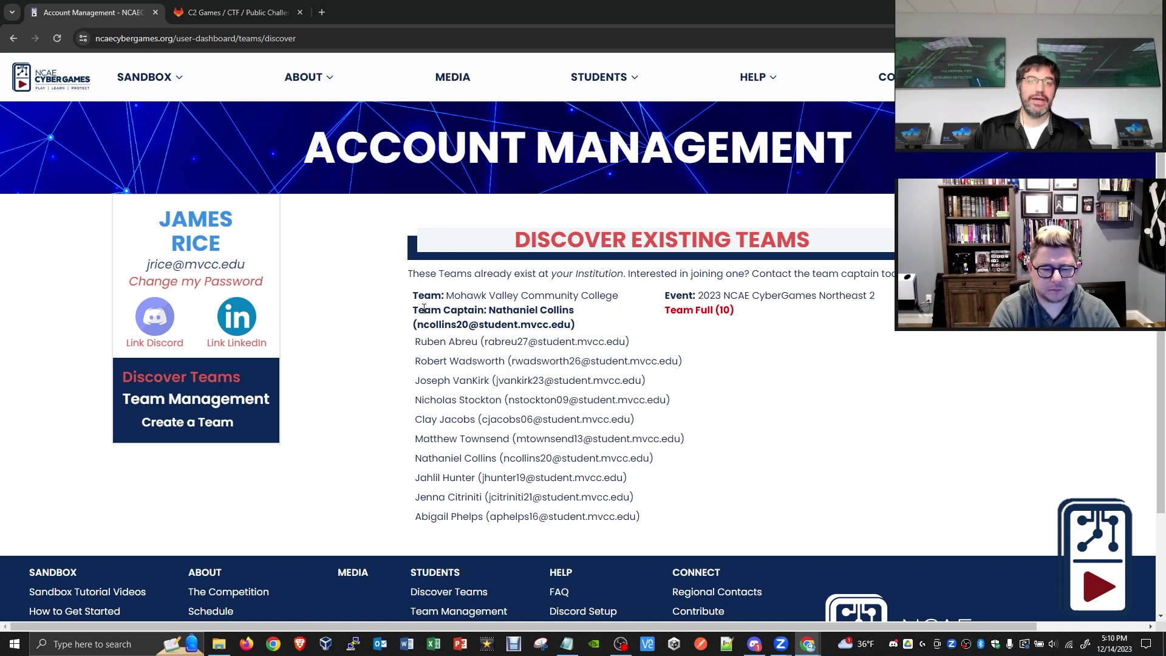
pyautogui.moveTo(418, 310); pyautogui.dragTo(489, 307)
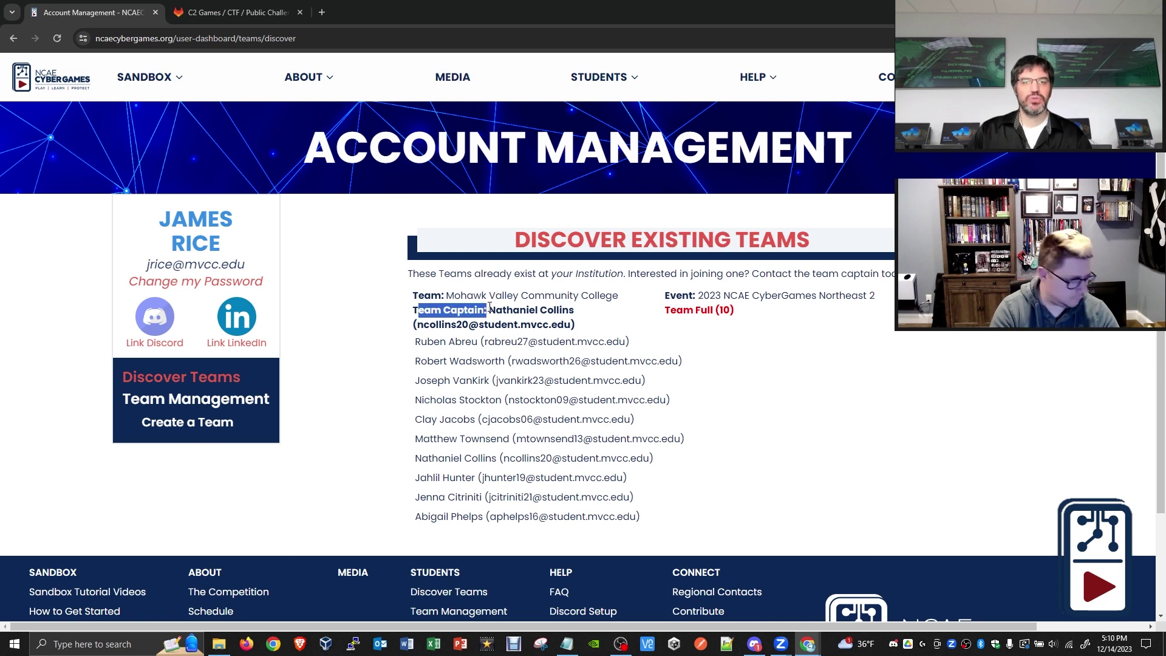
pyautogui.click(700, 294)
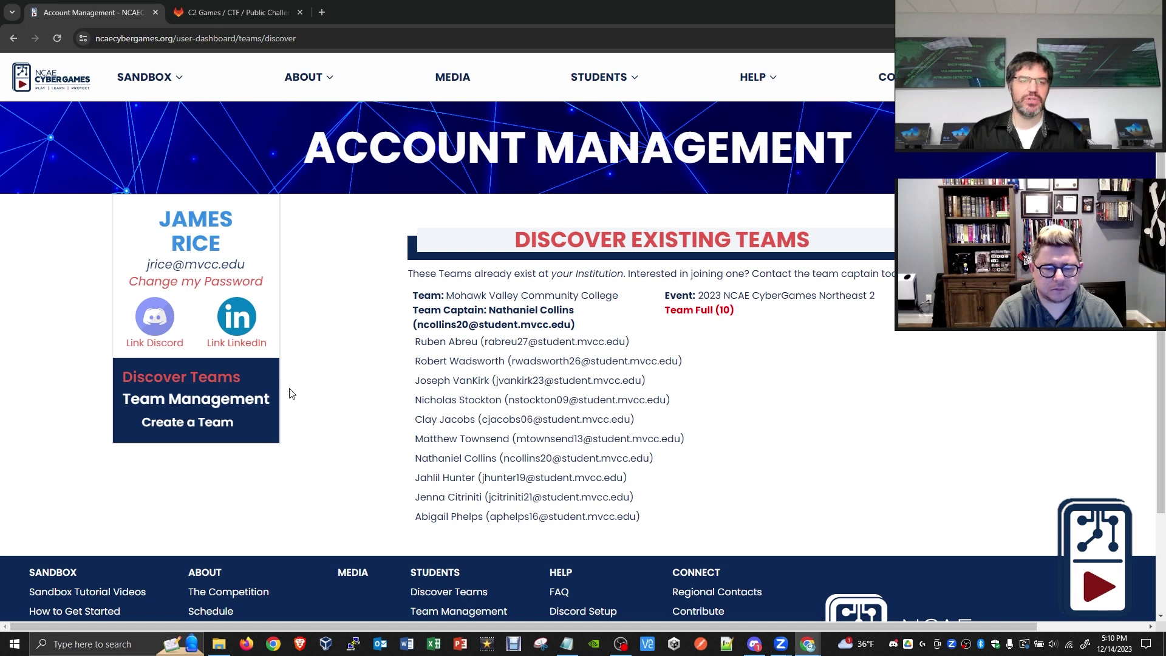
pyautogui.click(246, 402)
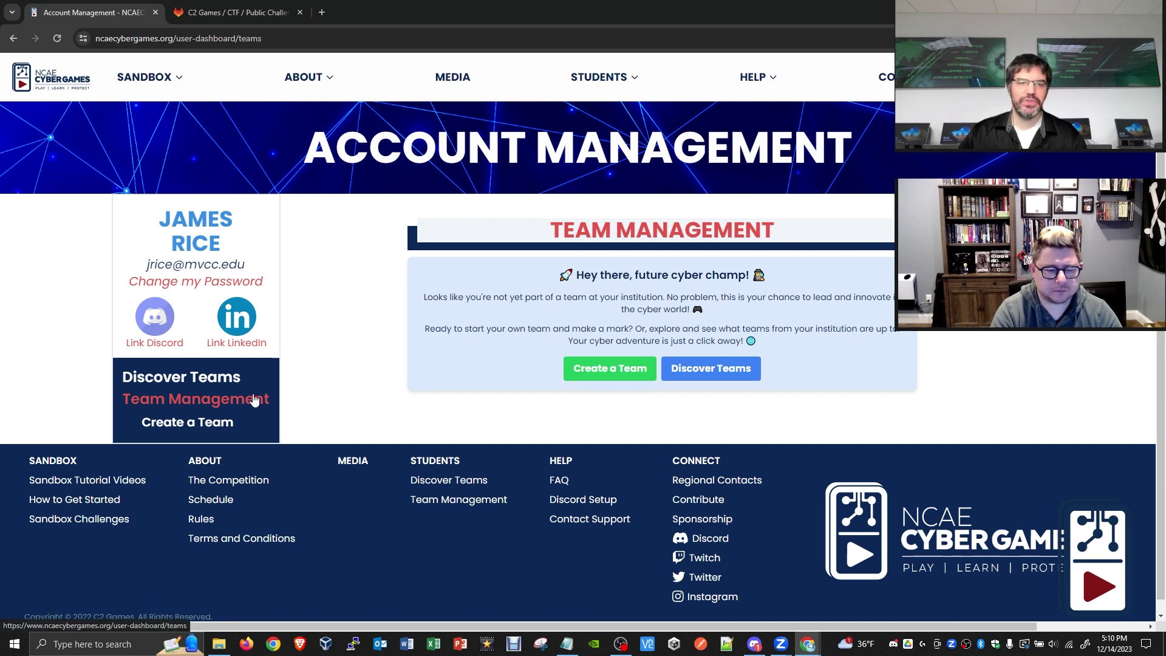
# - Start a new team and replace the prefilled name with 'Mike and James versus the world'
pyautogui.click(594, 373)
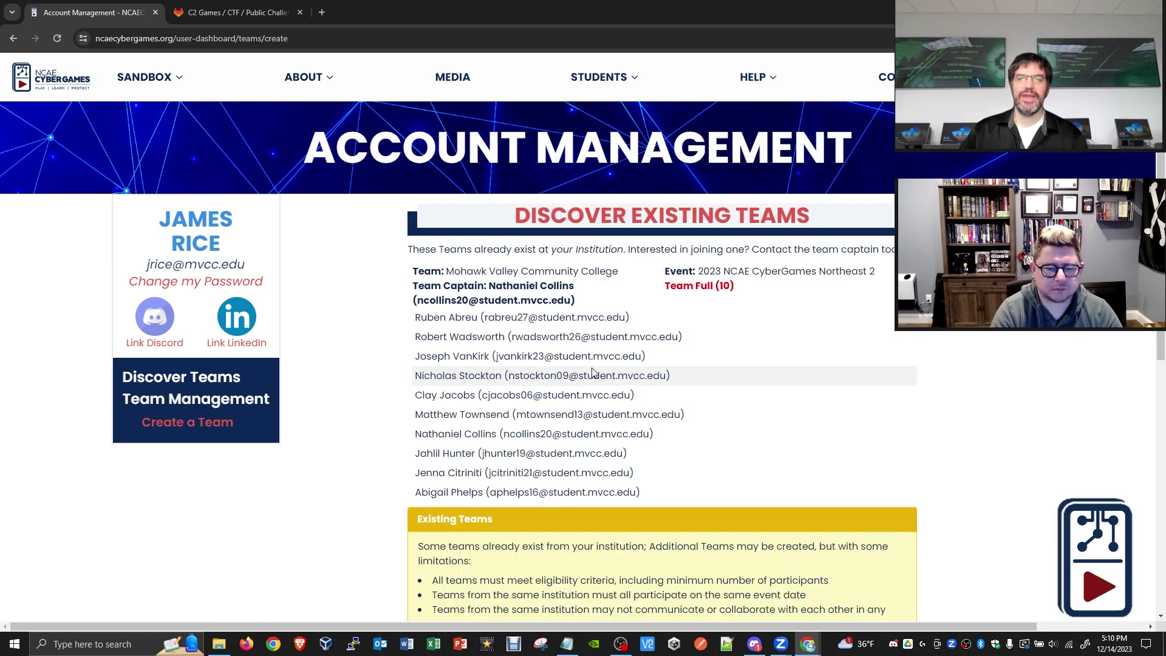
pyautogui.scroll(-5, 692, 364)
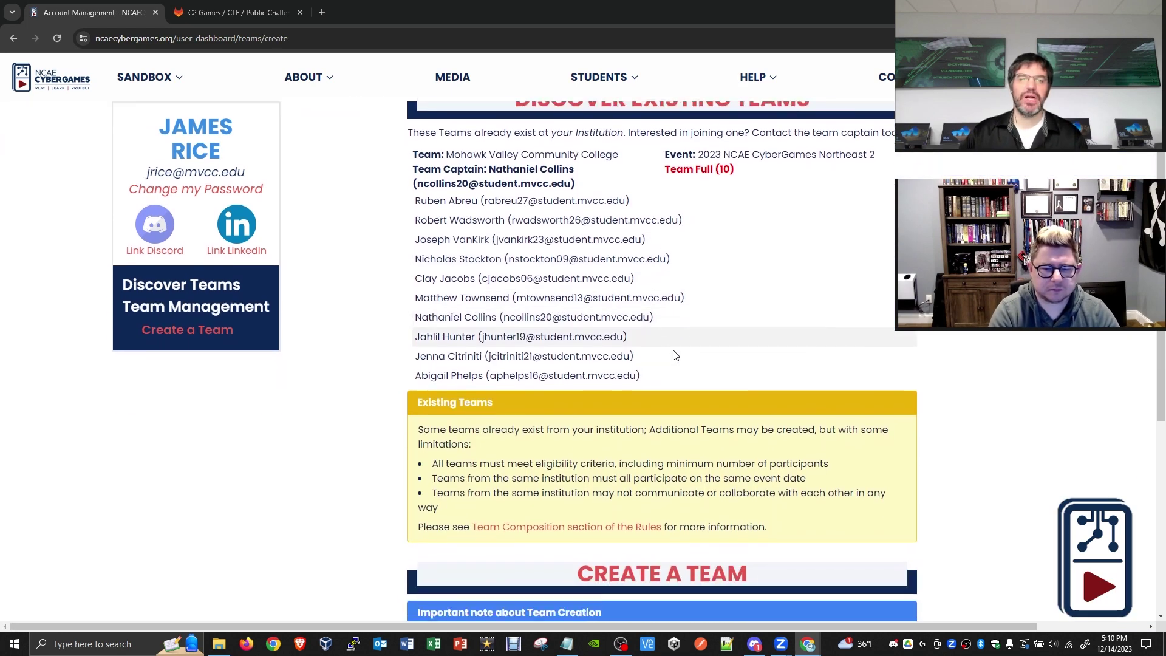
pyautogui.scroll(-1, 675, 344)
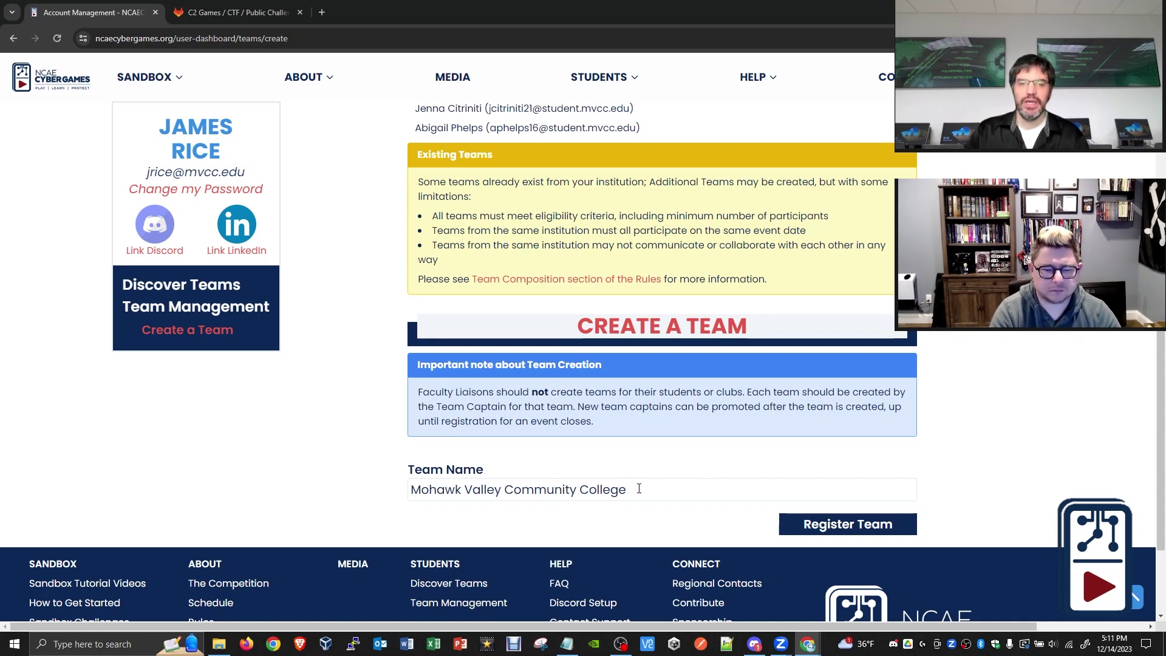
pyautogui.moveTo(638, 489); pyautogui.dragTo(377, 491)
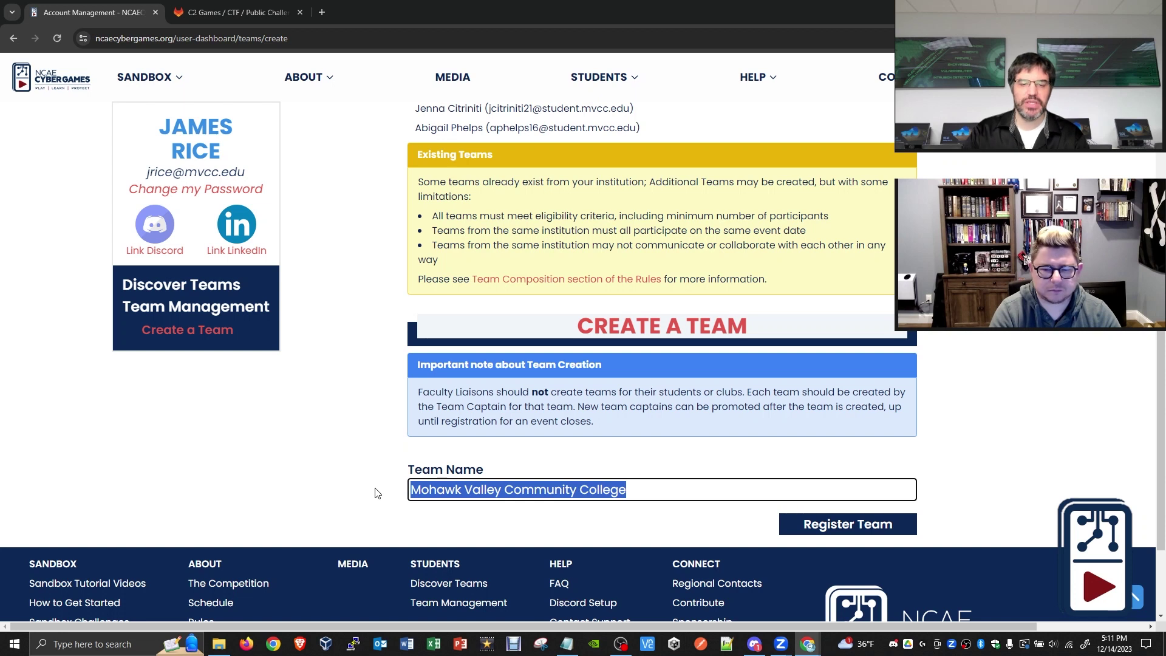
pyautogui.write('Mike a')
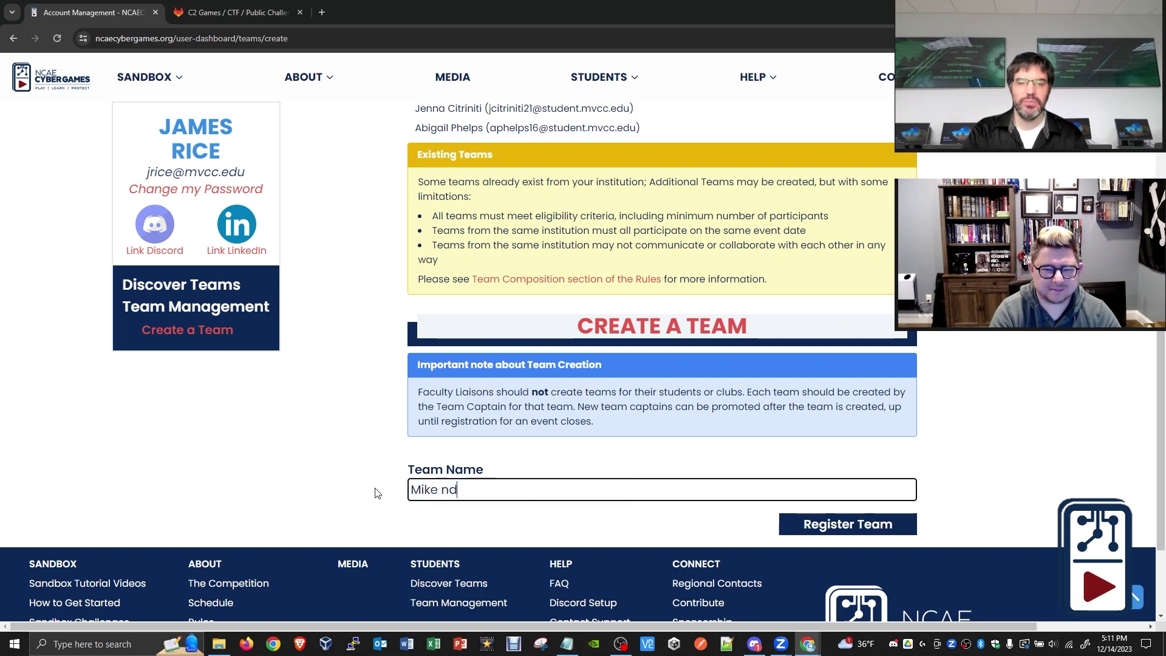
pyautogui.write('nd Janme')
pyautogui.press('BackSpace')
pyautogui.press('BackSpace')
pyautogui.press('BackSpace')
pyautogui.write('mes versus t')
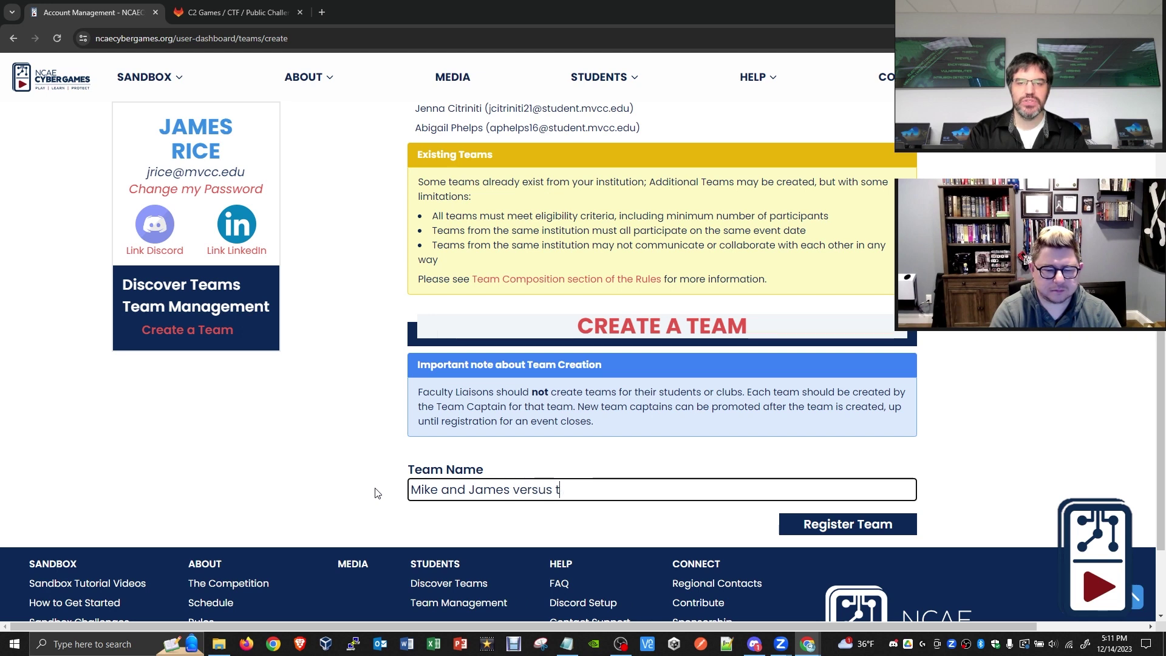
pyautogui.write('he world')
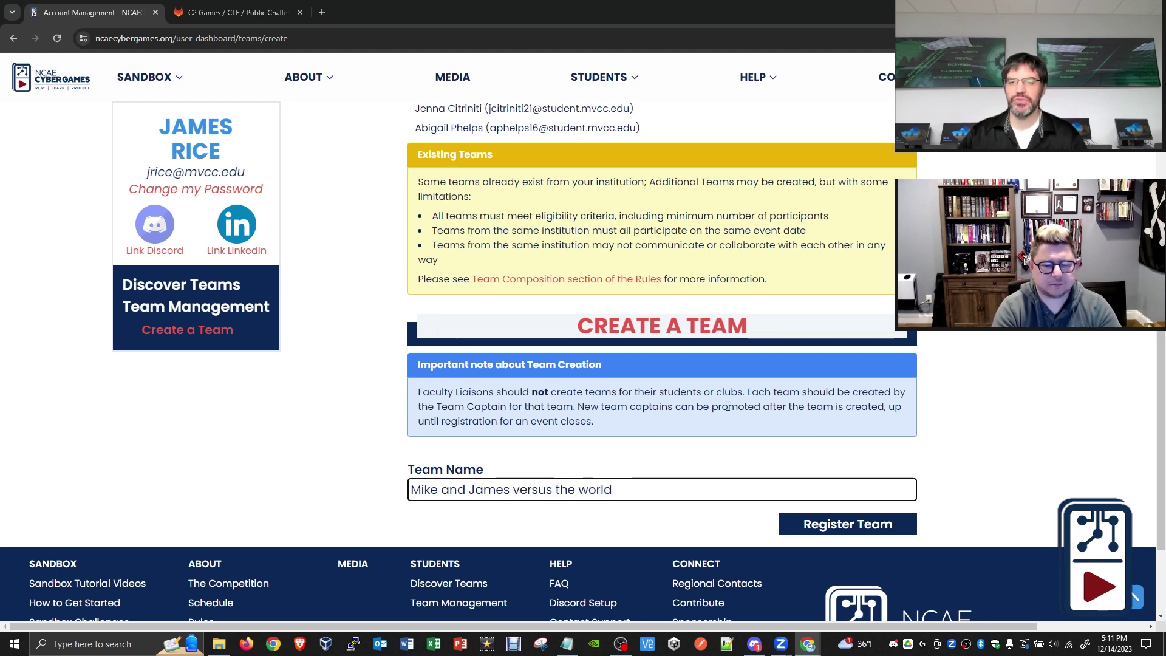
# - Register the team, confirm the roster lists you as Team Captain, and select the liaison email field
pyautogui.click(853, 529)
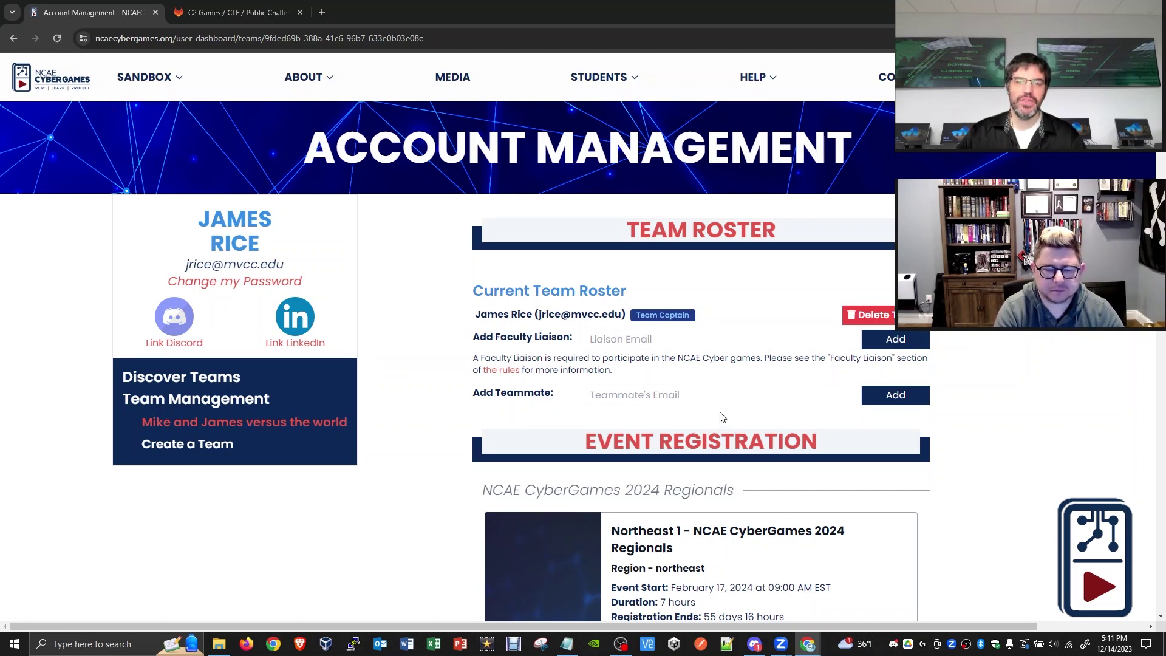
pyautogui.scroll(-1, 736, 376)
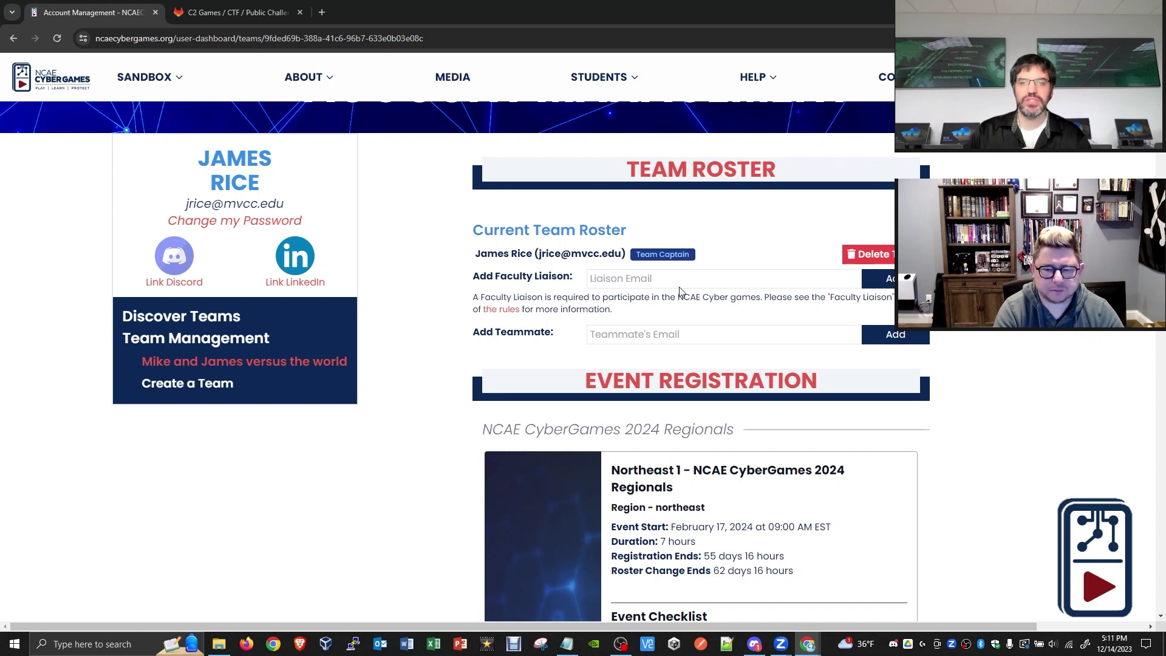
pyautogui.moveTo(478, 254); pyautogui.dragTo(623, 255)
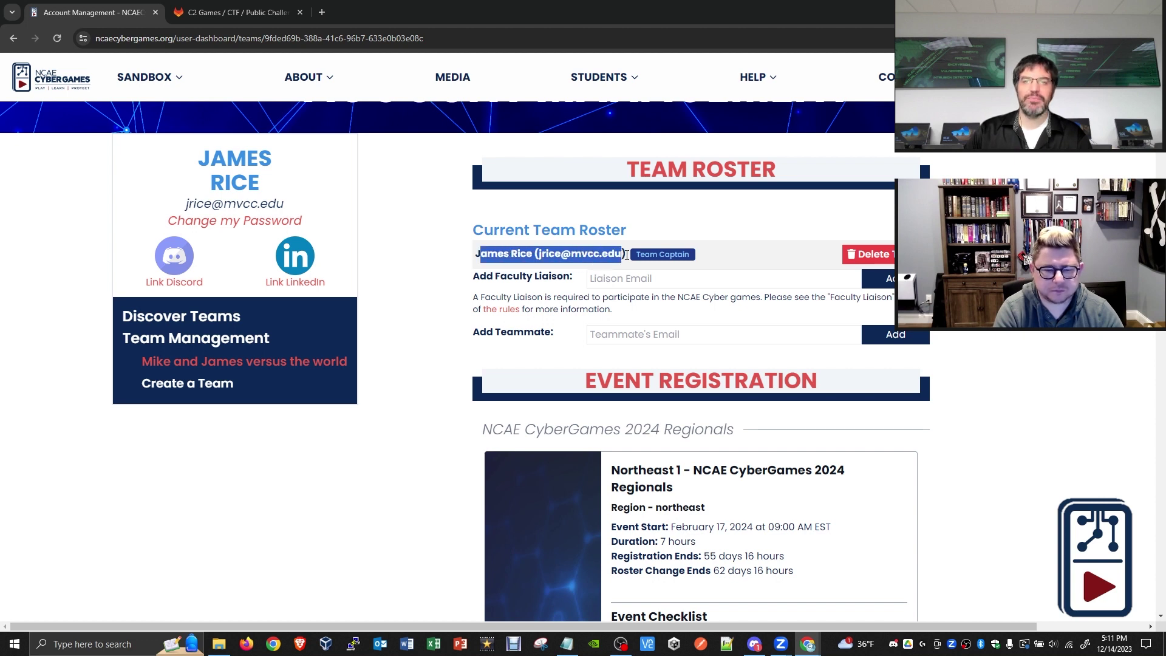
pyautogui.click(649, 256)
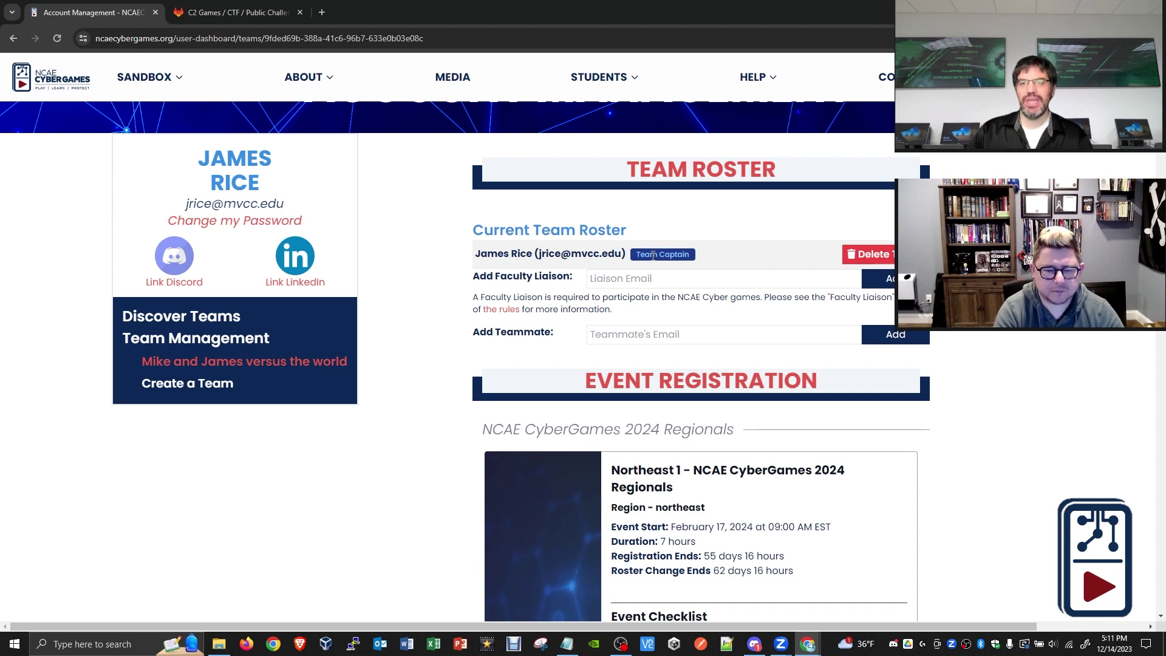
pyautogui.click(641, 280)
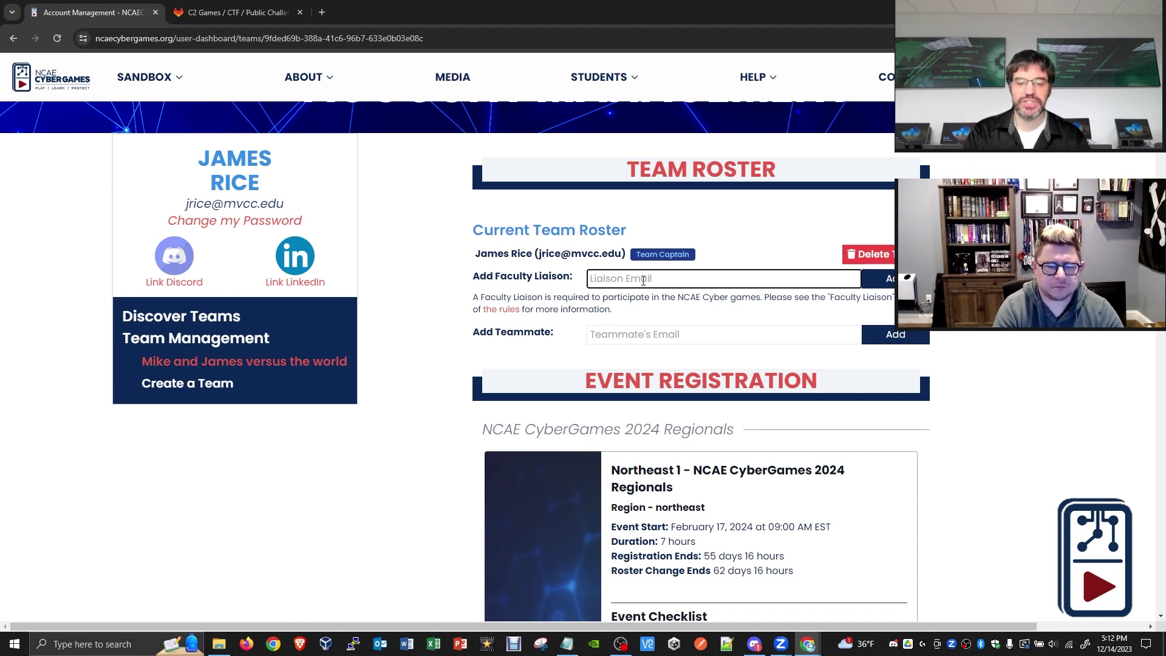
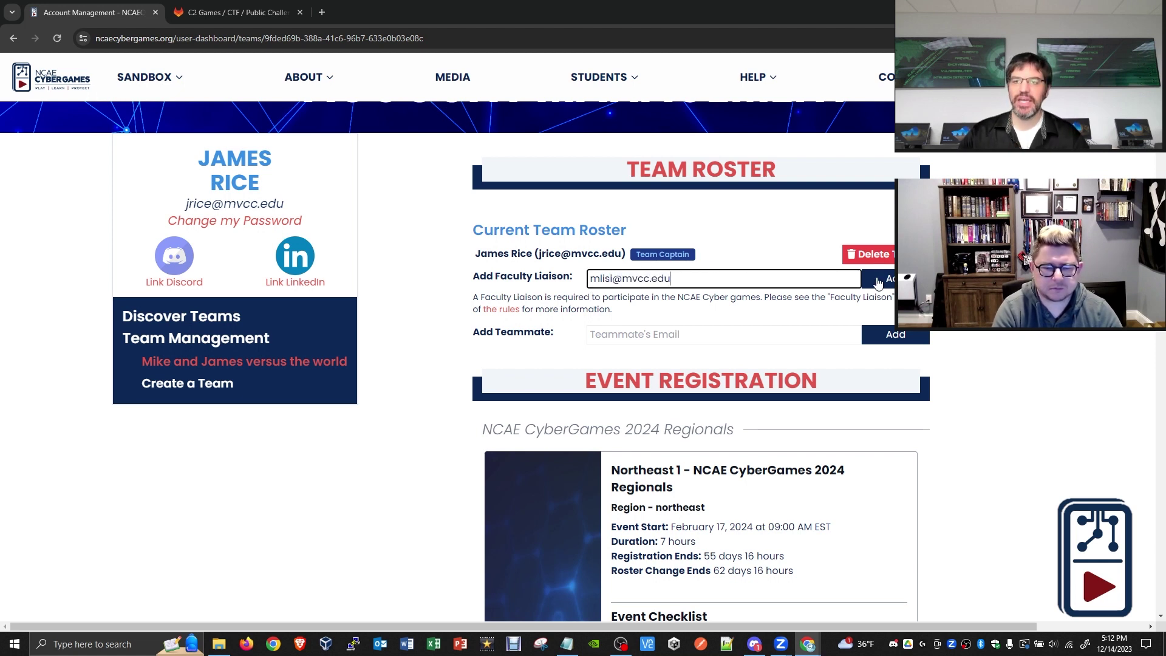
# - Enter the faculty liaison's mvcc.edu e-mail address and submit it
pyautogui.click(891, 283)
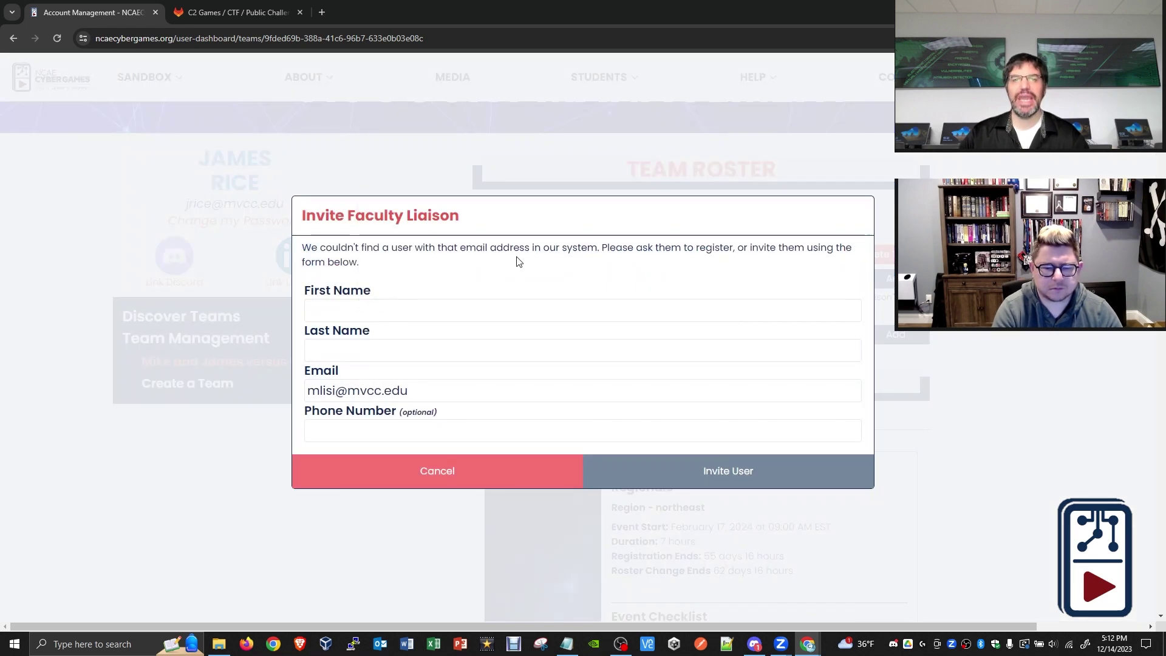
# - Fill in the liaison's first and last name and send the 168-hour invitation
pyautogui.click(432, 314)
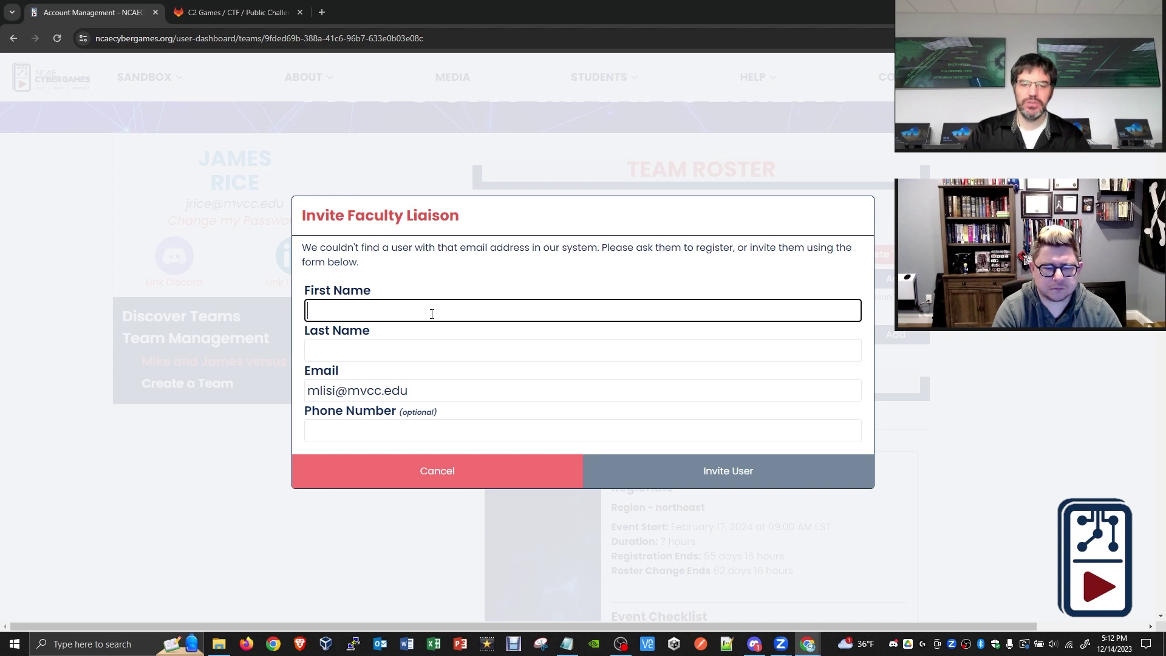
pyautogui.write('James')
pyautogui.press('BackSpace')
pyautogui.press('BackSpace')
pyautogui.press('BackSpace')
pyautogui.press('BackSpace')
pyautogui.press('BackSpace')
pyautogui.press('Tab')
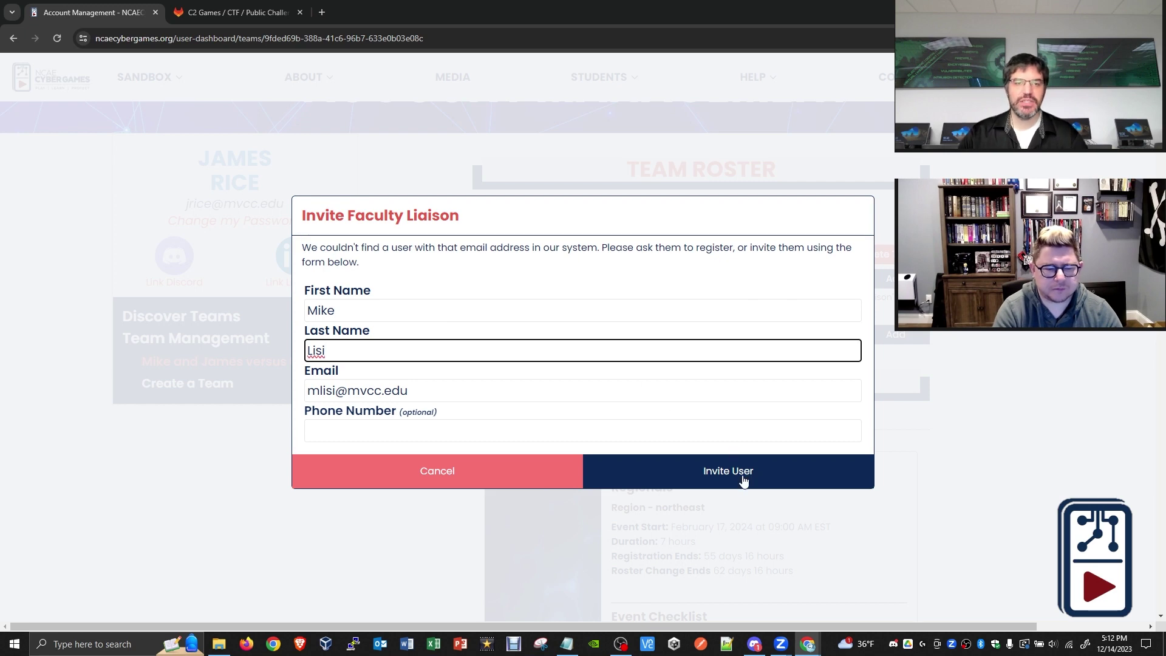
pyautogui.click(744, 481)
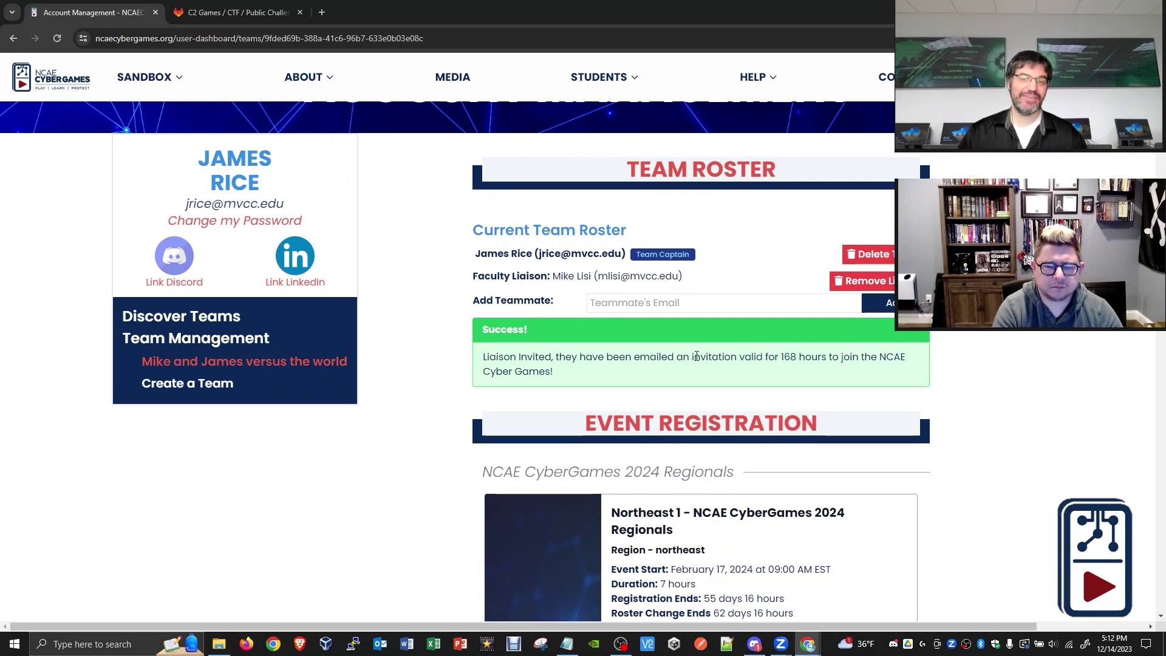
pyautogui.moveTo(691, 357); pyautogui.dragTo(797, 357)
pyautogui.click(798, 357)
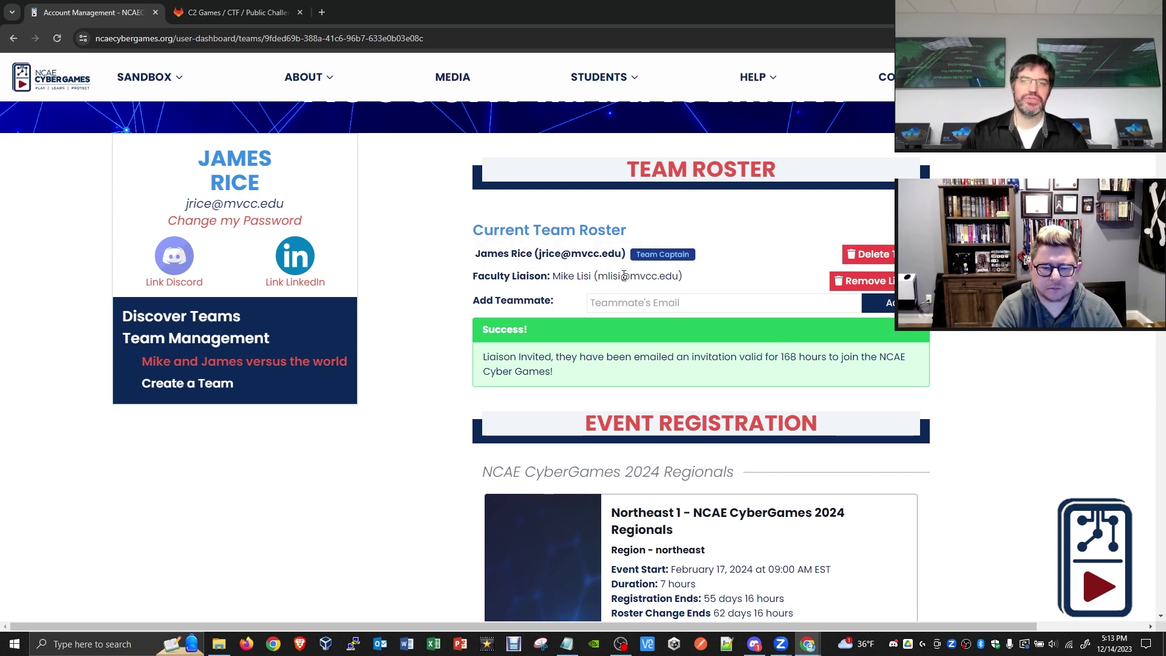
# - Enter the second student's mvcc.edu e-mail as a teammate and add them to the roster
pyautogui.click(648, 304)
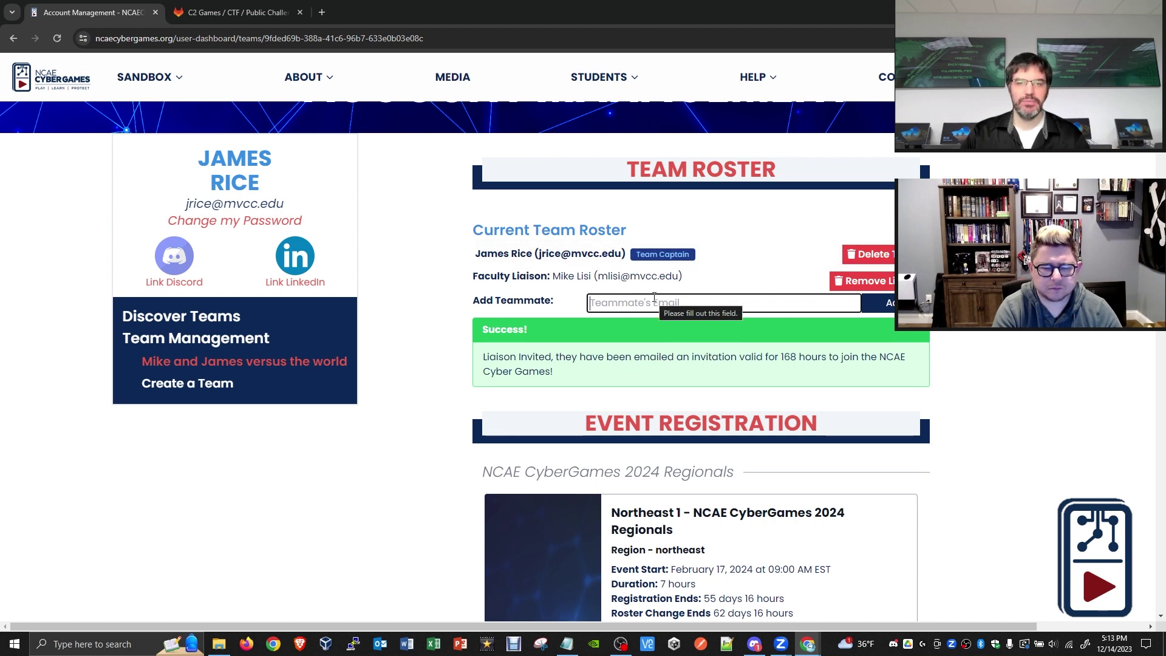
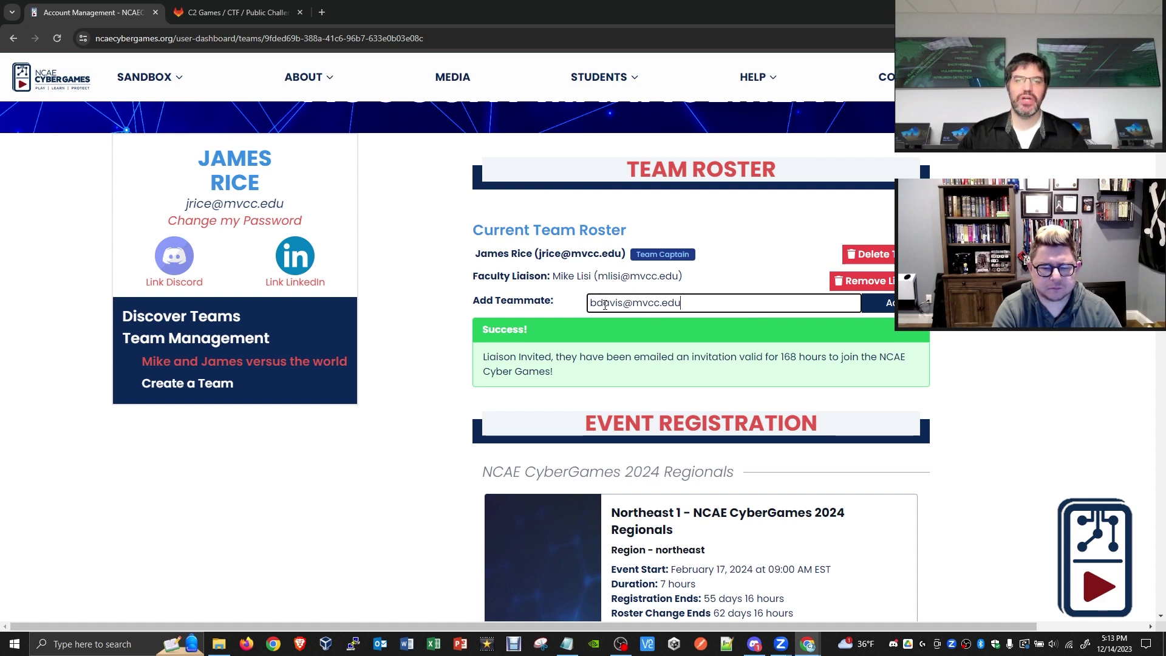
pyautogui.click(888, 310)
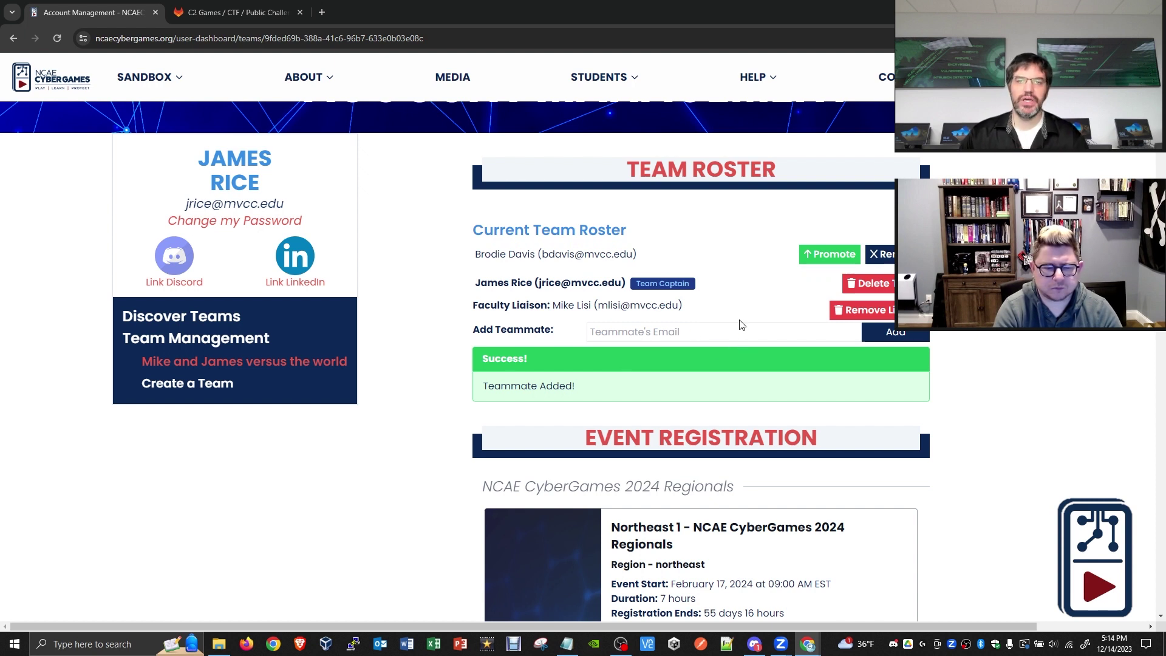
# - Scroll to the Northeast 1 event checklist, which flags the 3-member minimum as unmet
pyautogui.scroll(-1, 730, 300)
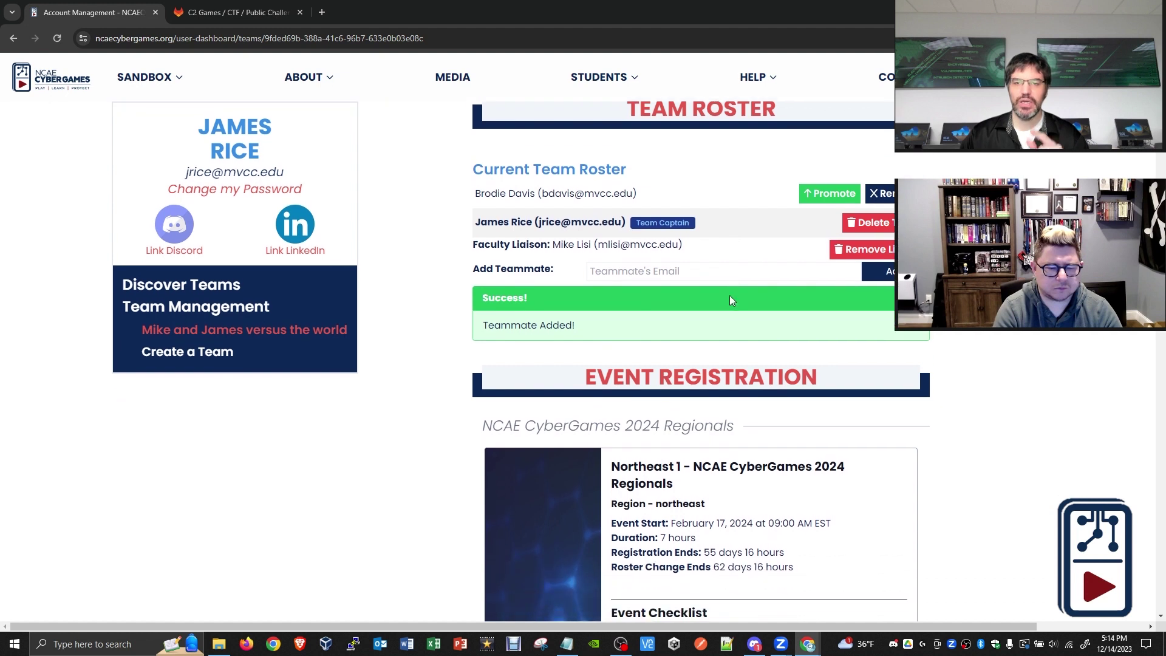
pyautogui.scroll(-3, 730, 300)
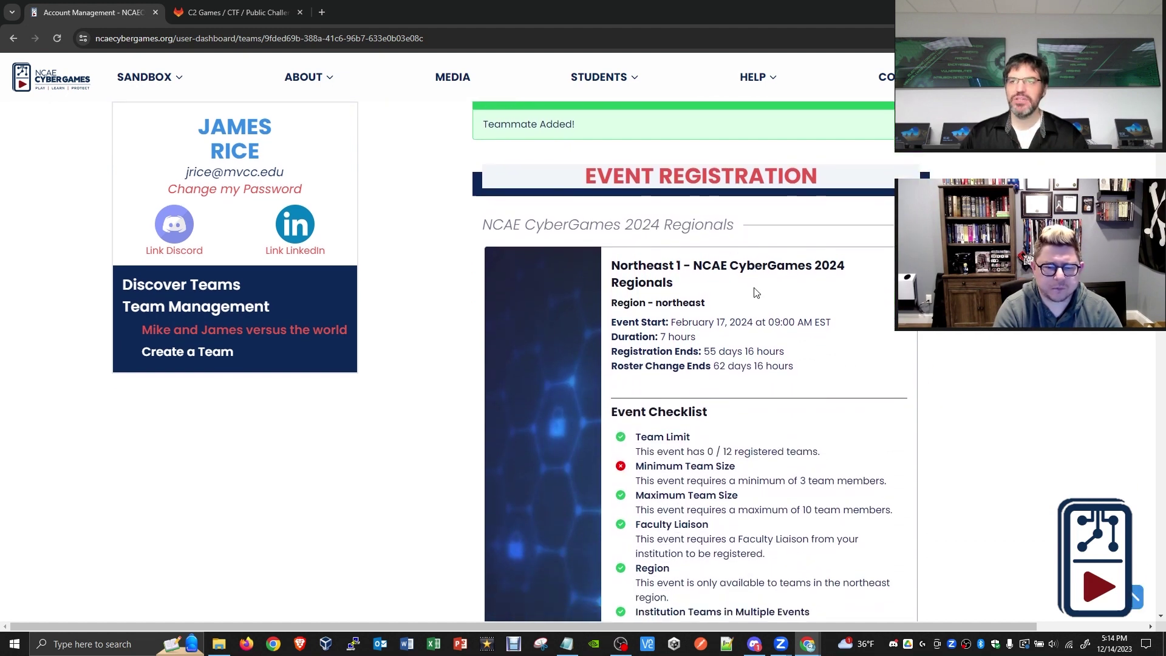
pyautogui.scroll(-2, 781, 268)
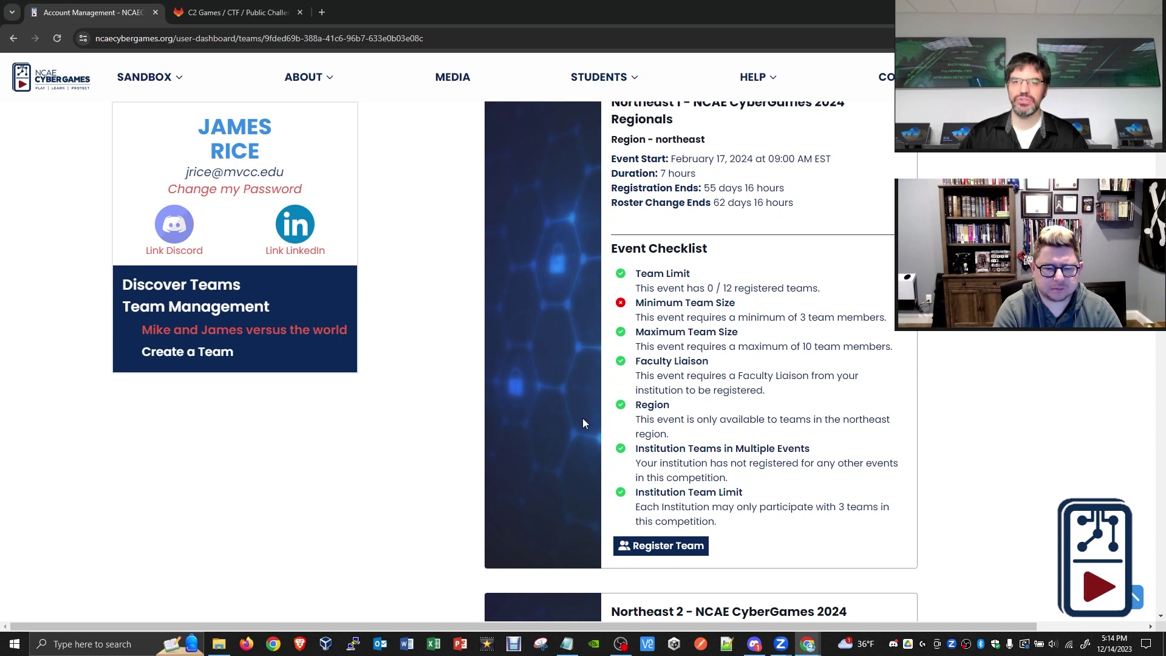
pyautogui.scroll(2, 826, 403)
pyautogui.scroll(-1, 722, 244)
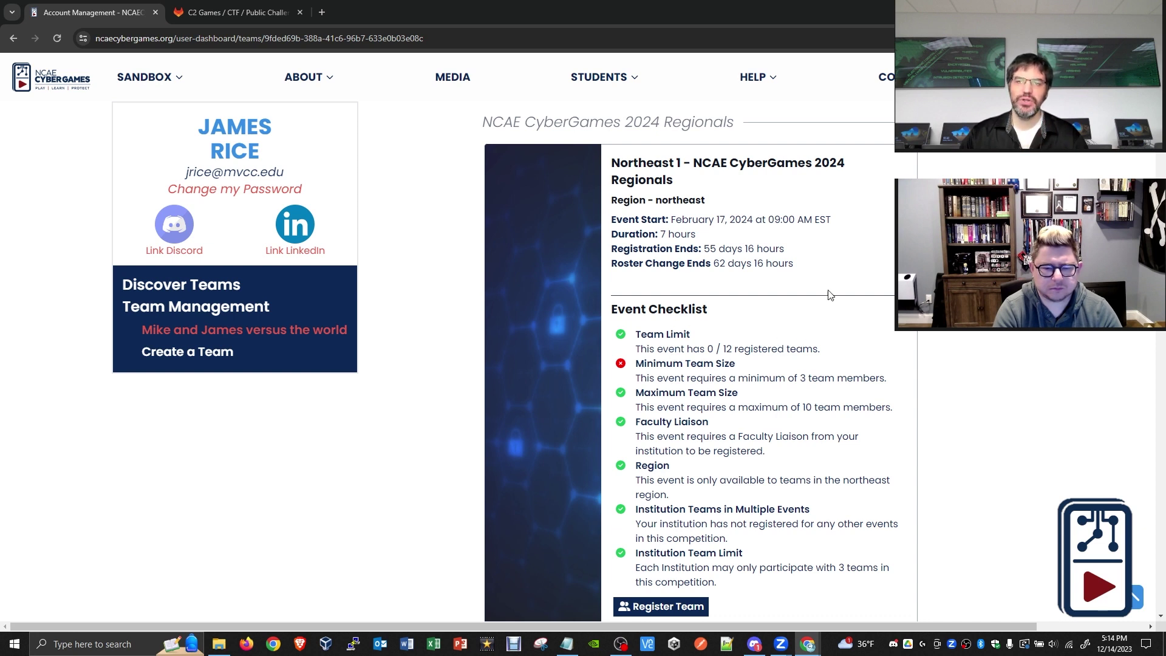
pyautogui.scroll(-1, 682, 301)
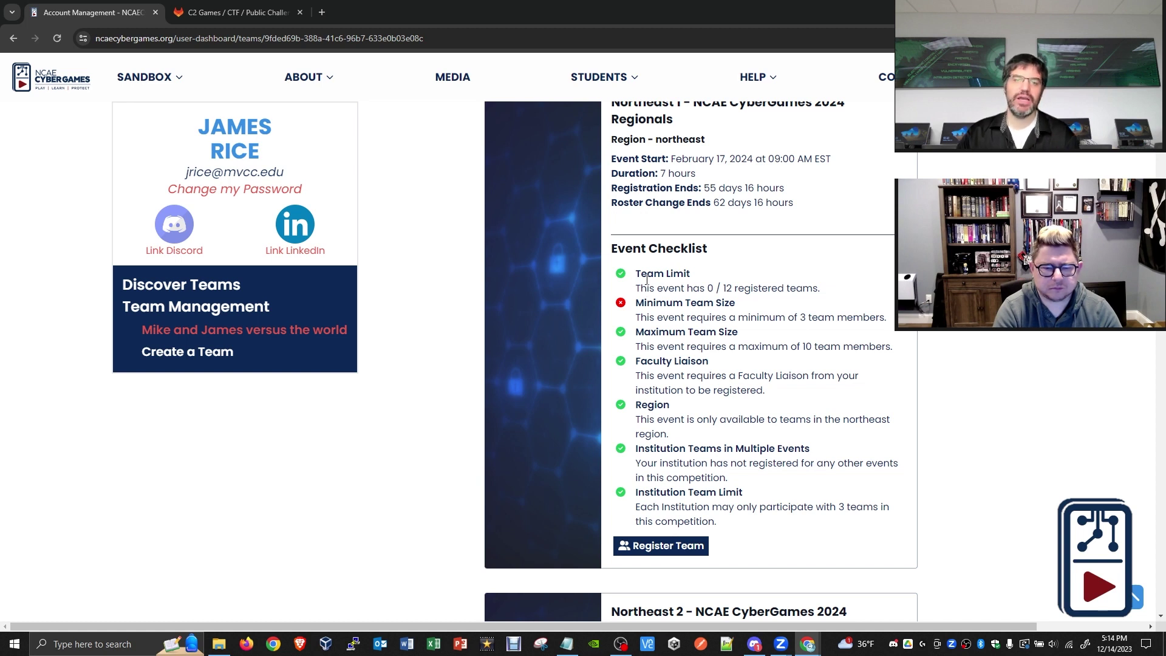
pyautogui.scroll(1, 692, 240)
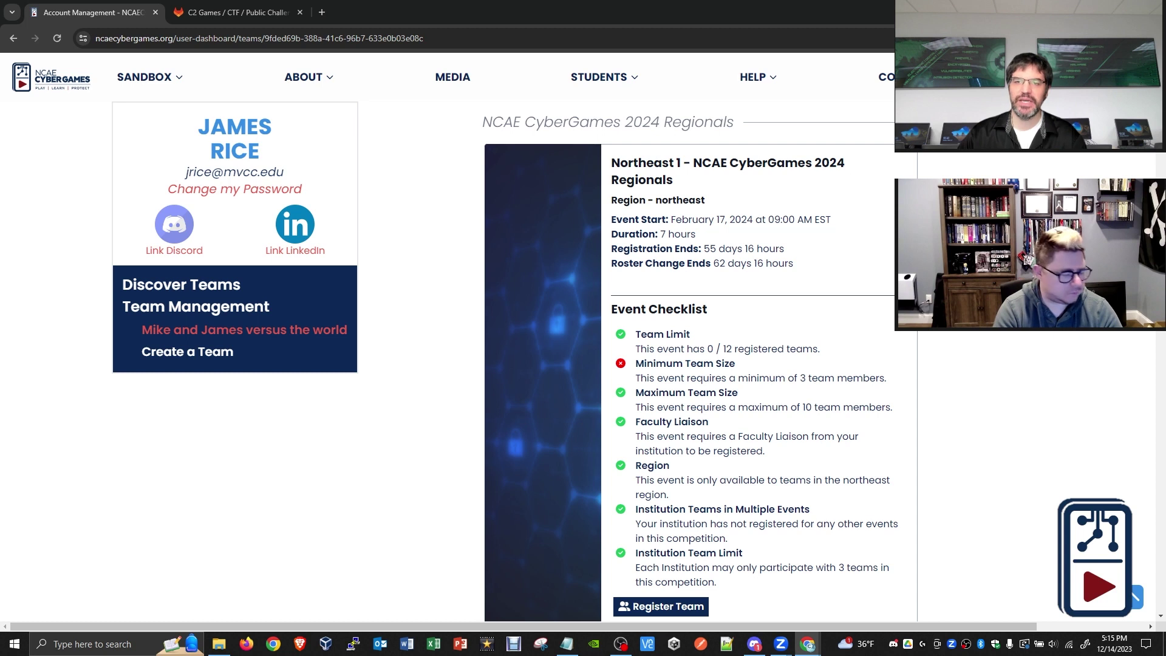
pyautogui.scroll(-1, 690, 362)
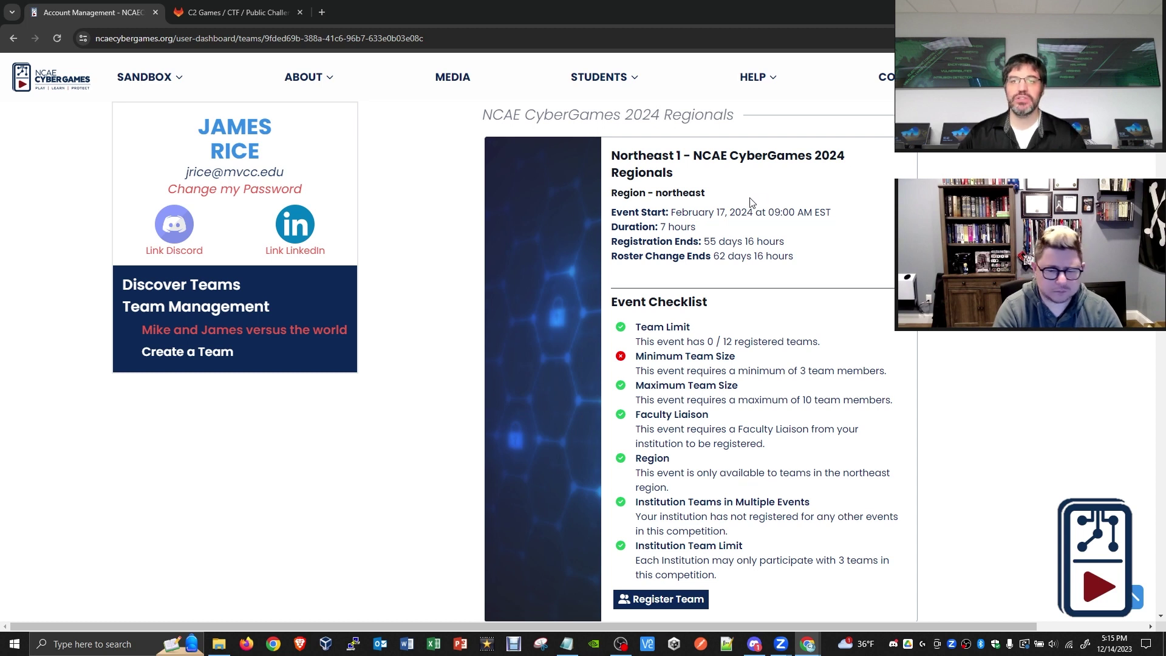
pyautogui.moveTo(704, 193); pyautogui.dragTo(655, 193)
pyautogui.click(716, 208)
pyautogui.scroll(-4, 741, 231)
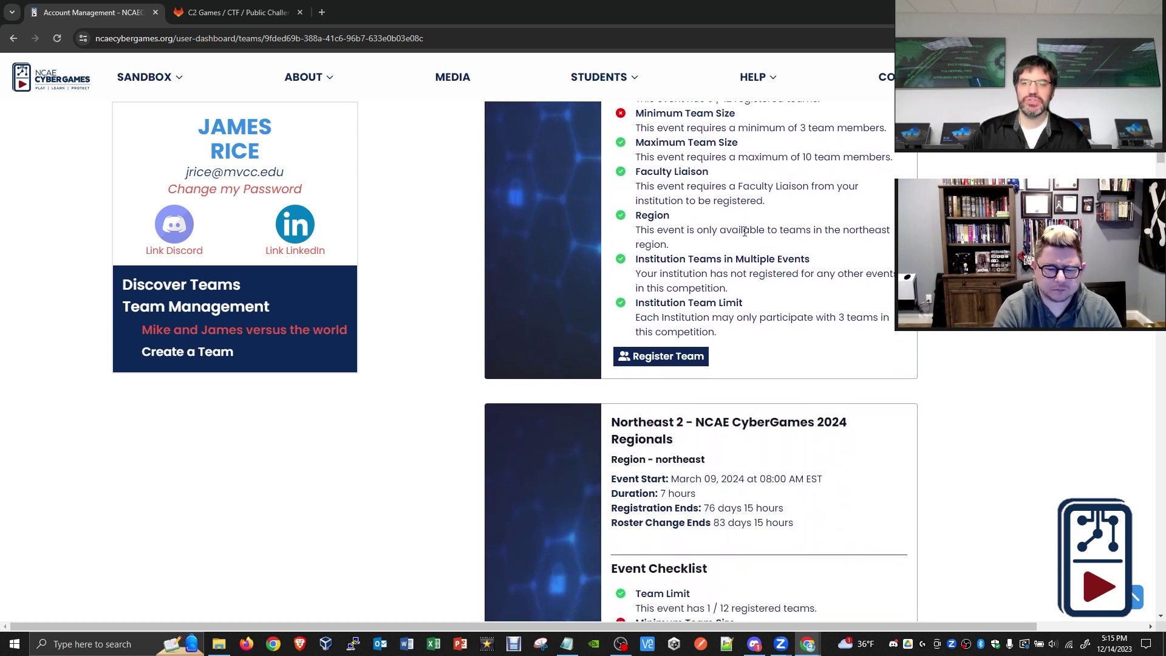
pyautogui.scroll(3, 745, 232)
pyautogui.scroll(1, 745, 231)
pyautogui.moveTo(671, 152); pyautogui.dragTo(728, 153)
pyautogui.click(732, 161)
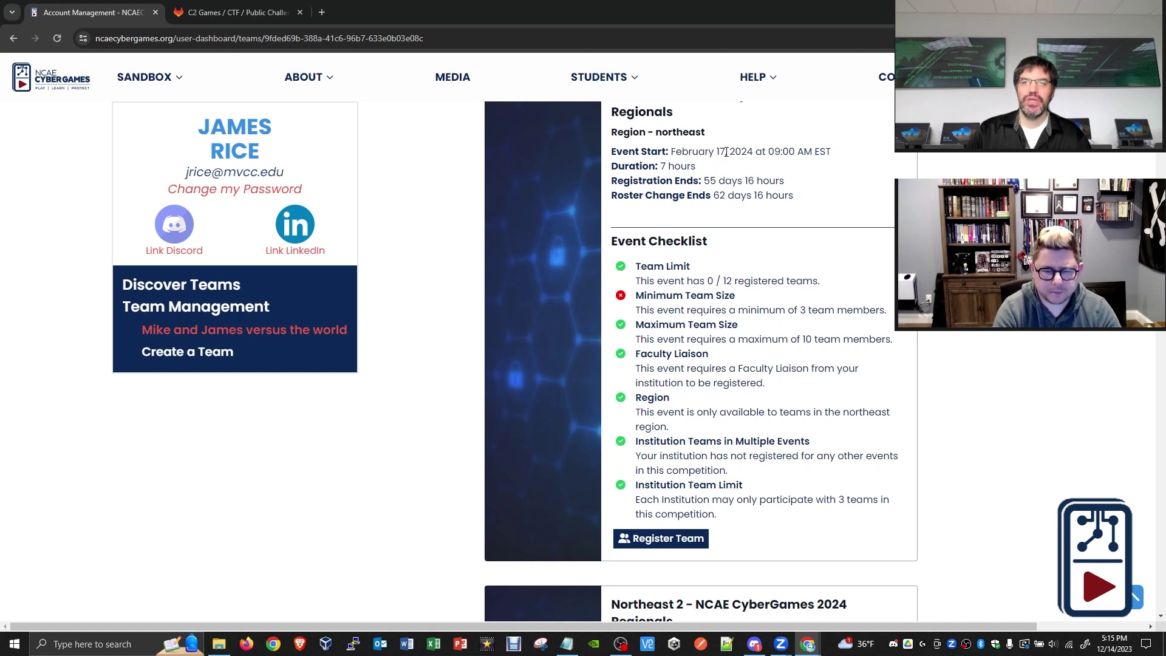
pyautogui.scroll(-3, 741, 215)
pyautogui.scroll(-4, 741, 216)
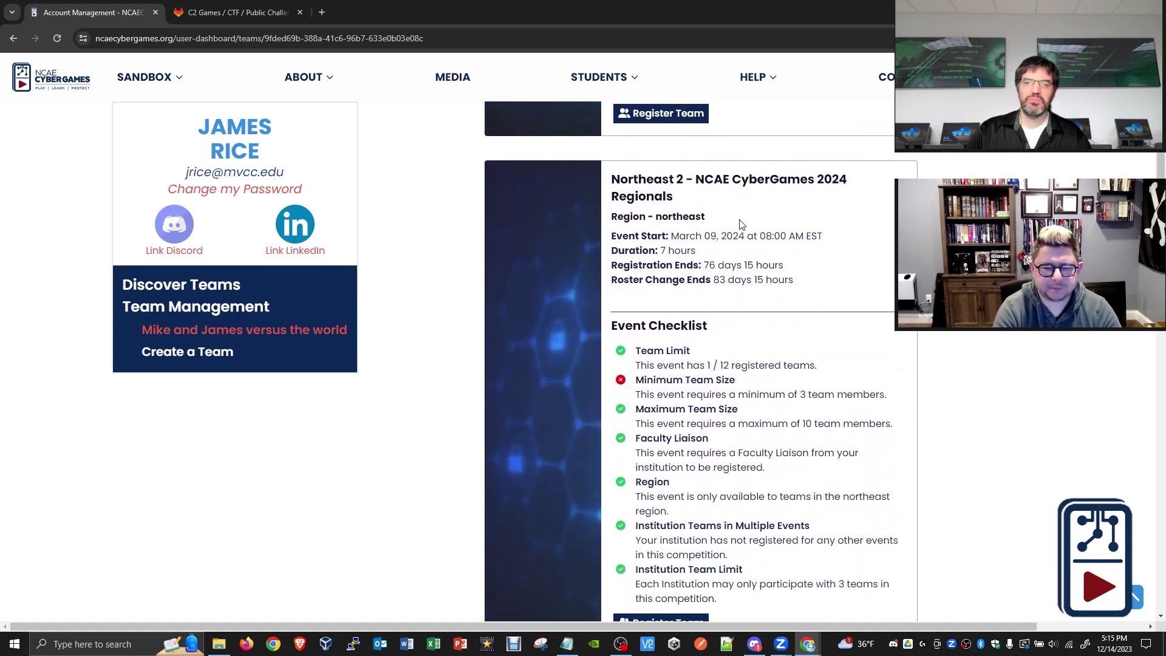
pyautogui.moveTo(655, 217); pyautogui.dragTo(704, 217)
pyautogui.click(683, 201)
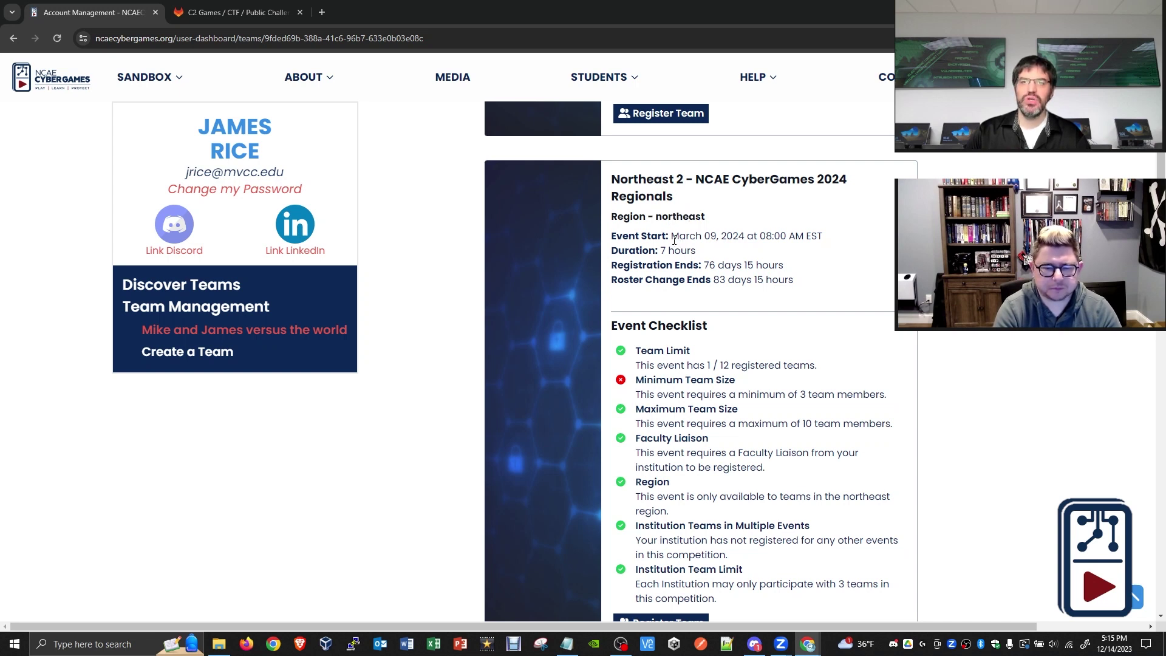
pyautogui.scroll(-4, 729, 252)
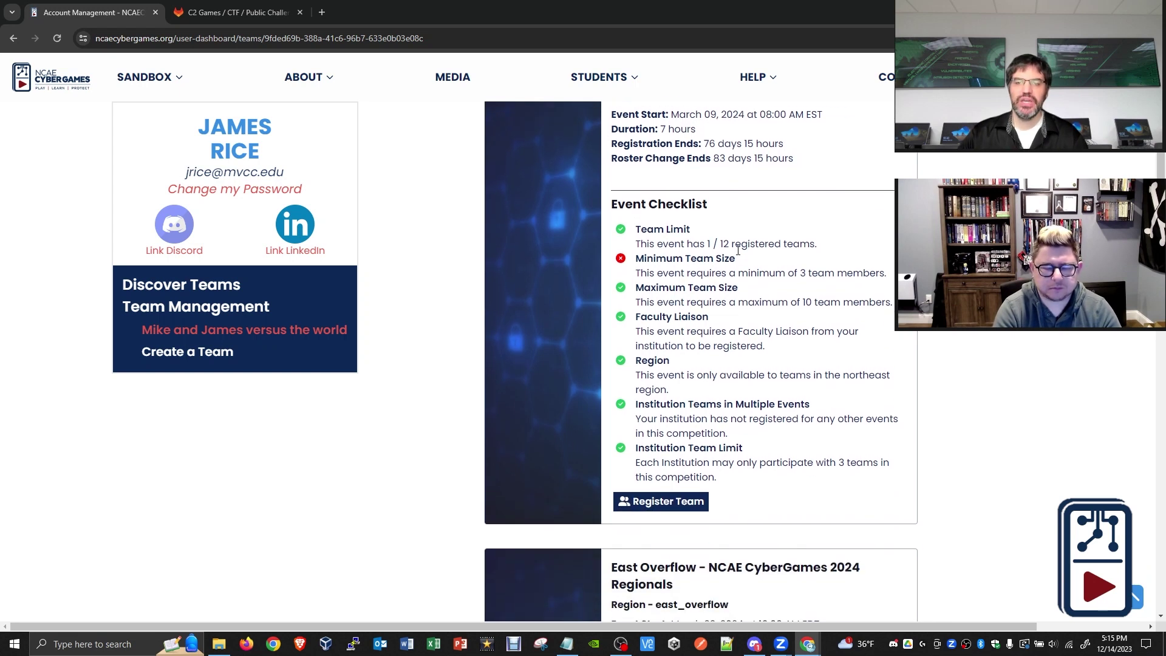
pyautogui.scroll(-4, 766, 250)
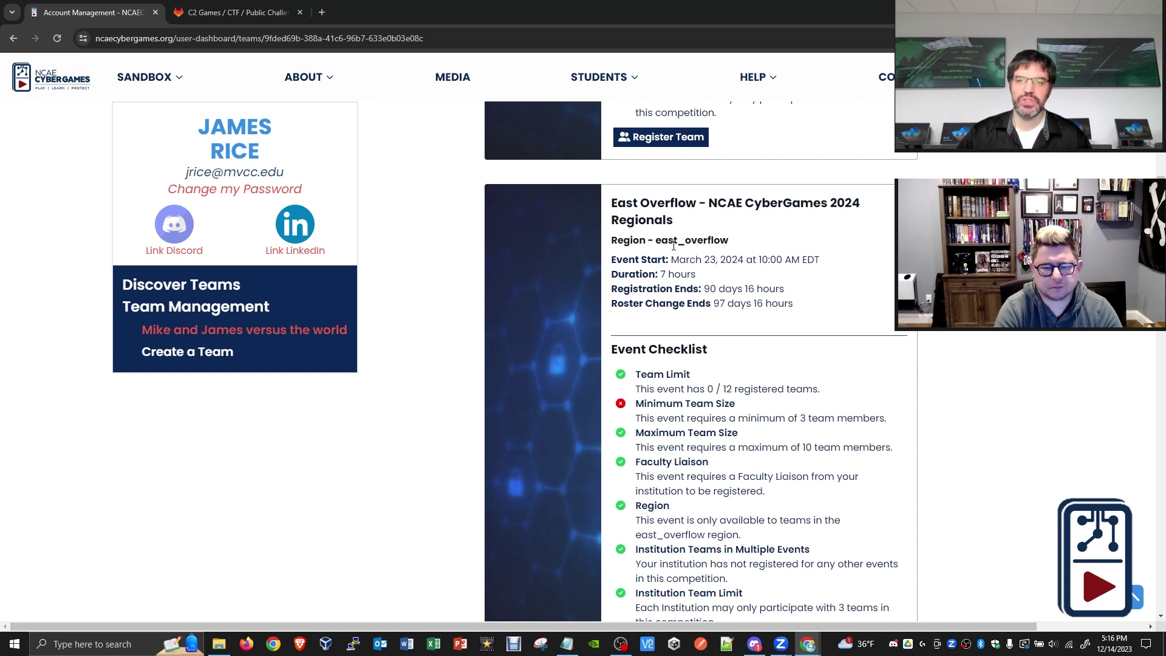
pyautogui.scroll(-5, 677, 243)
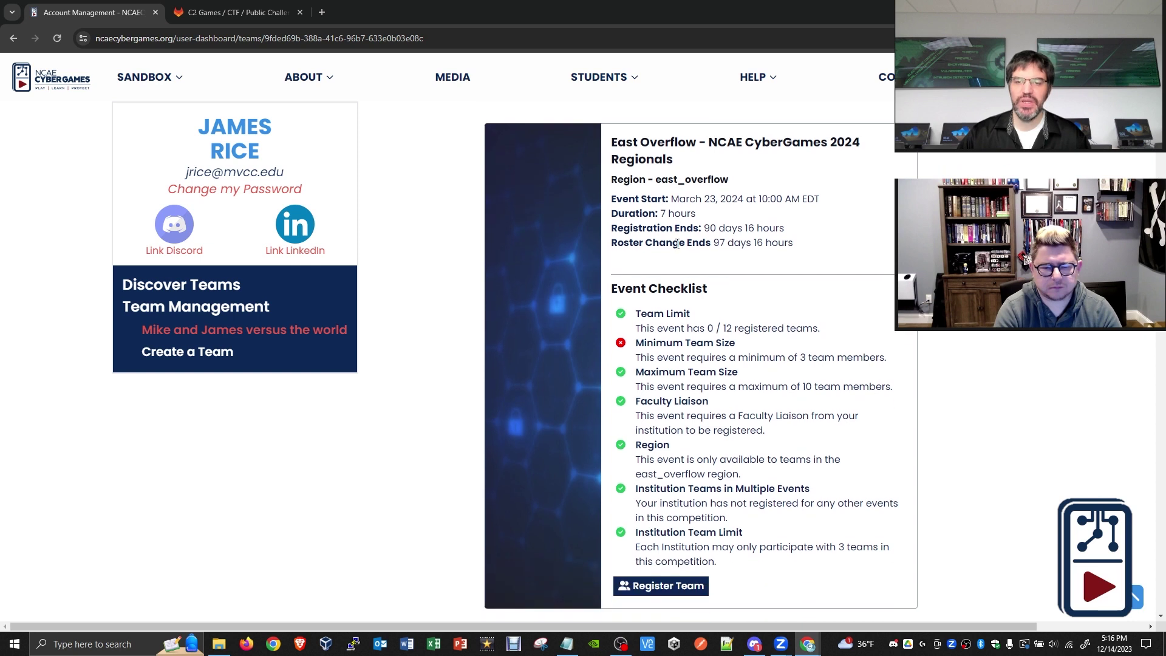
pyautogui.scroll(-3, 678, 244)
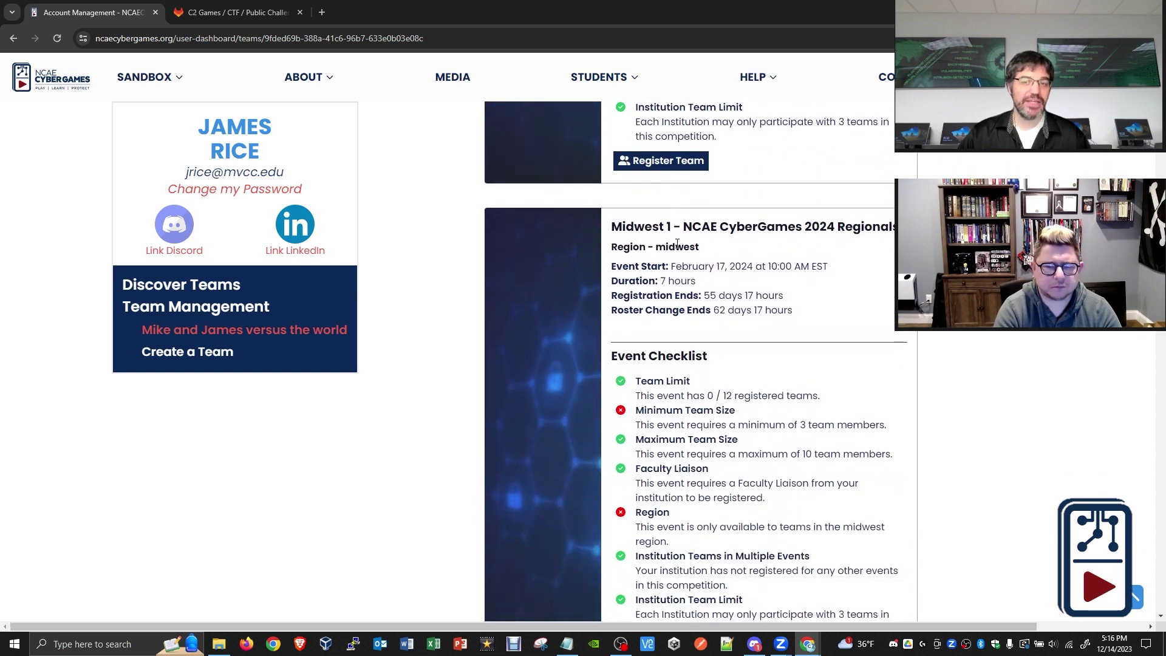
pyautogui.scroll(-1, 690, 195)
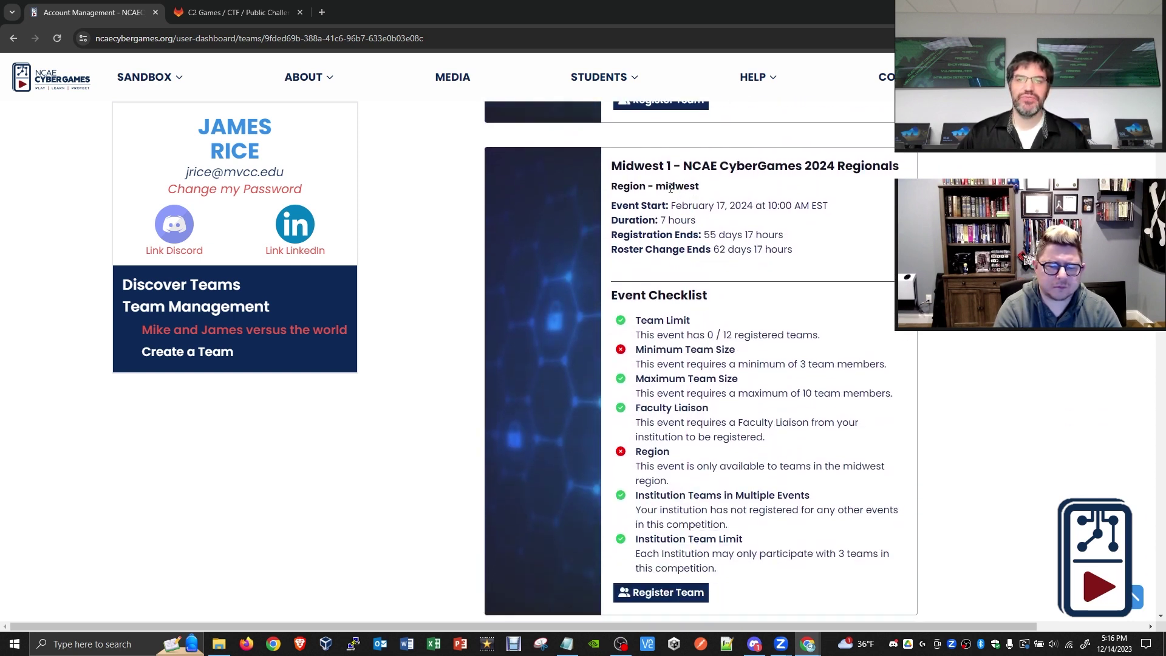
pyautogui.scroll(-3, 721, 216)
pyautogui.scroll(-2, 722, 216)
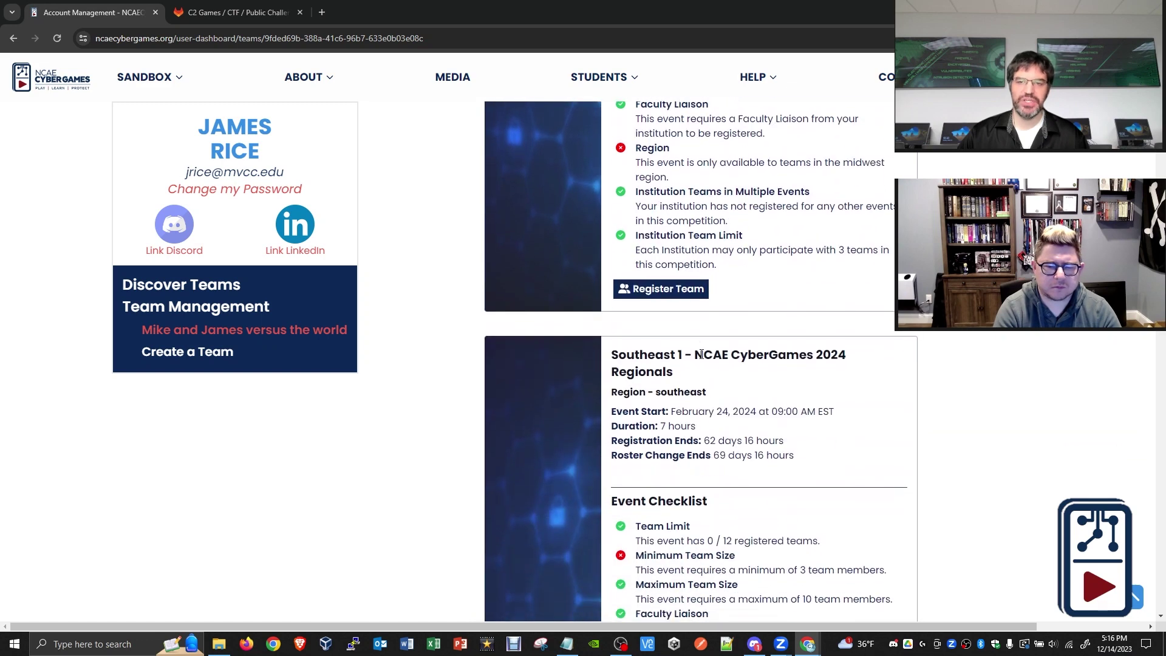
pyautogui.scroll(3, 703, 395)
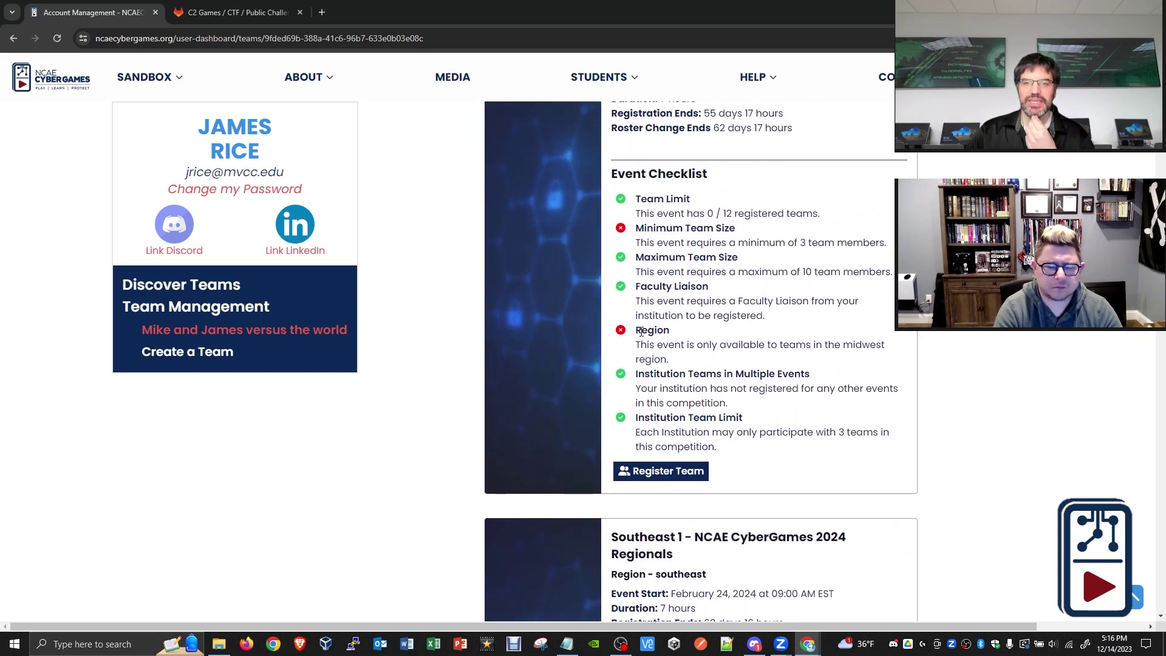
pyautogui.moveTo(635, 330); pyautogui.dragTo(651, 333)
pyautogui.click(651, 333)
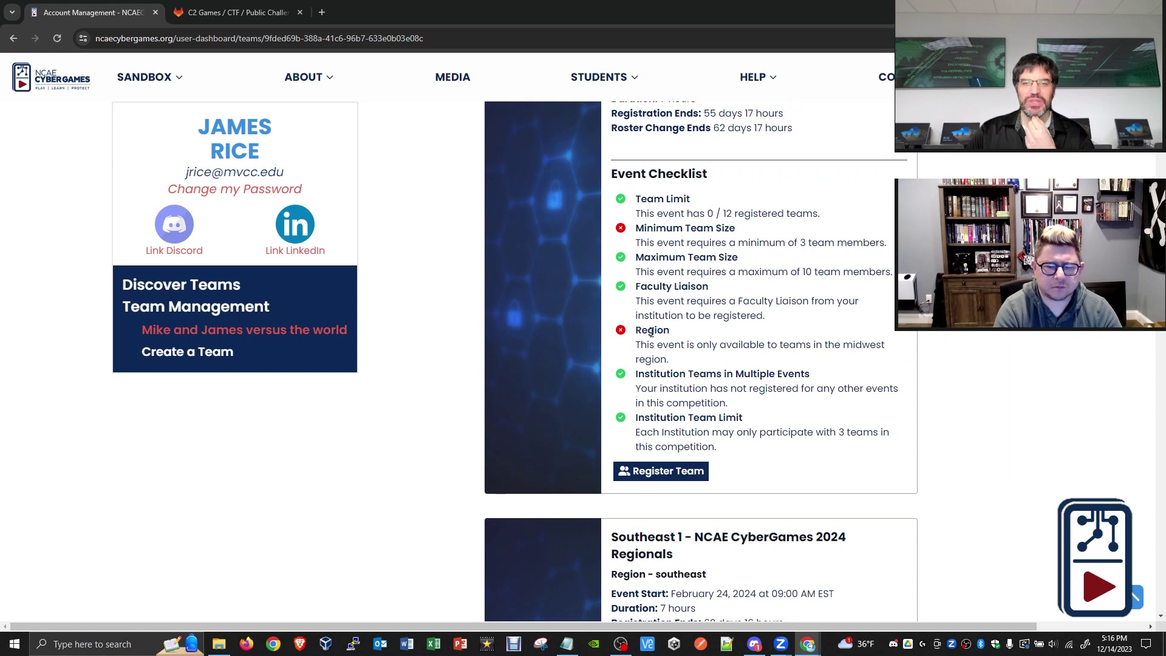
pyautogui.moveTo(673, 357); pyautogui.dragTo(635, 330)
pyautogui.click(644, 364)
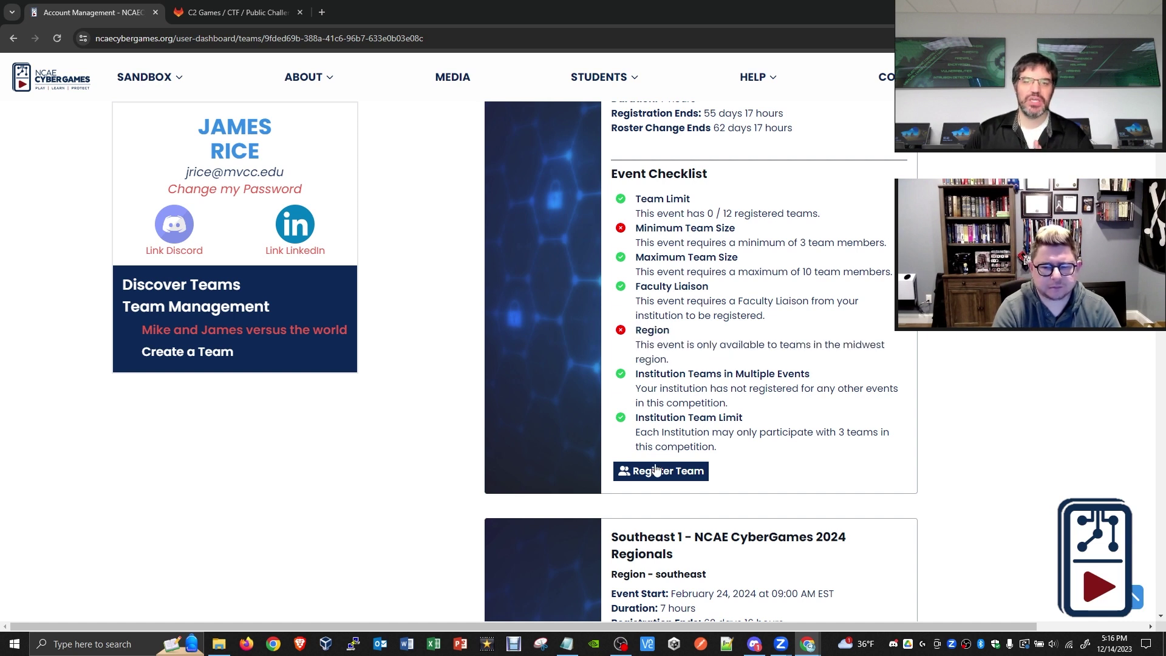
pyautogui.scroll(2, 736, 369)
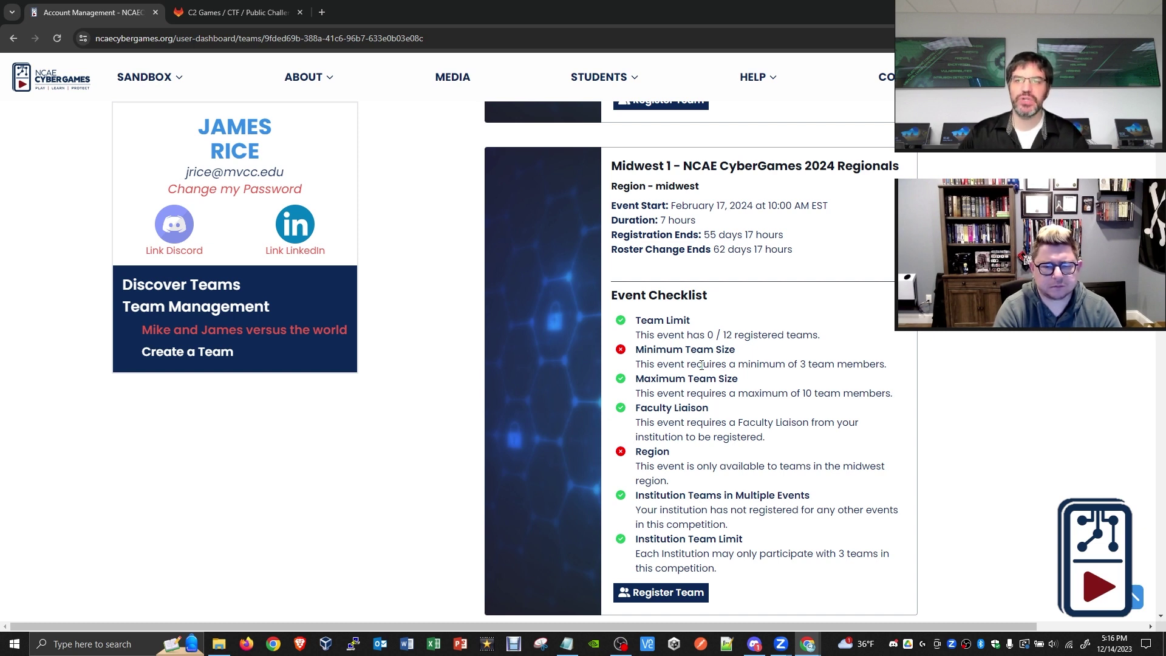
pyautogui.scroll(4, 701, 364)
pyautogui.scroll(7, 702, 365)
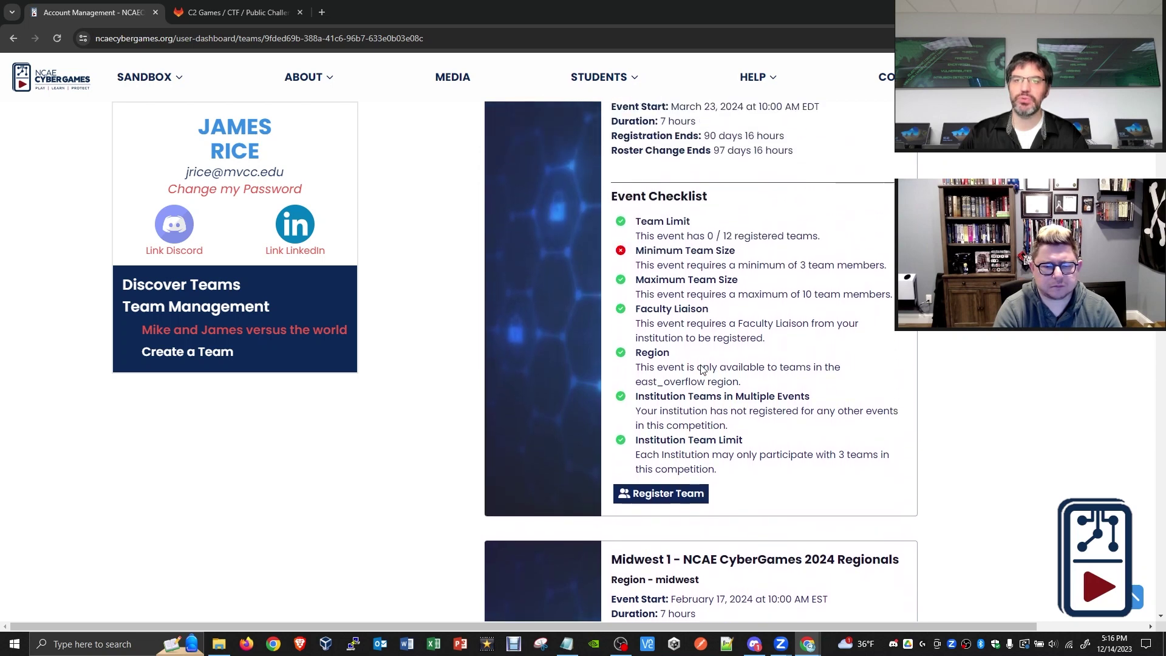
pyautogui.hscroll(2, 608, 371)
pyautogui.scroll(9, 580, 375)
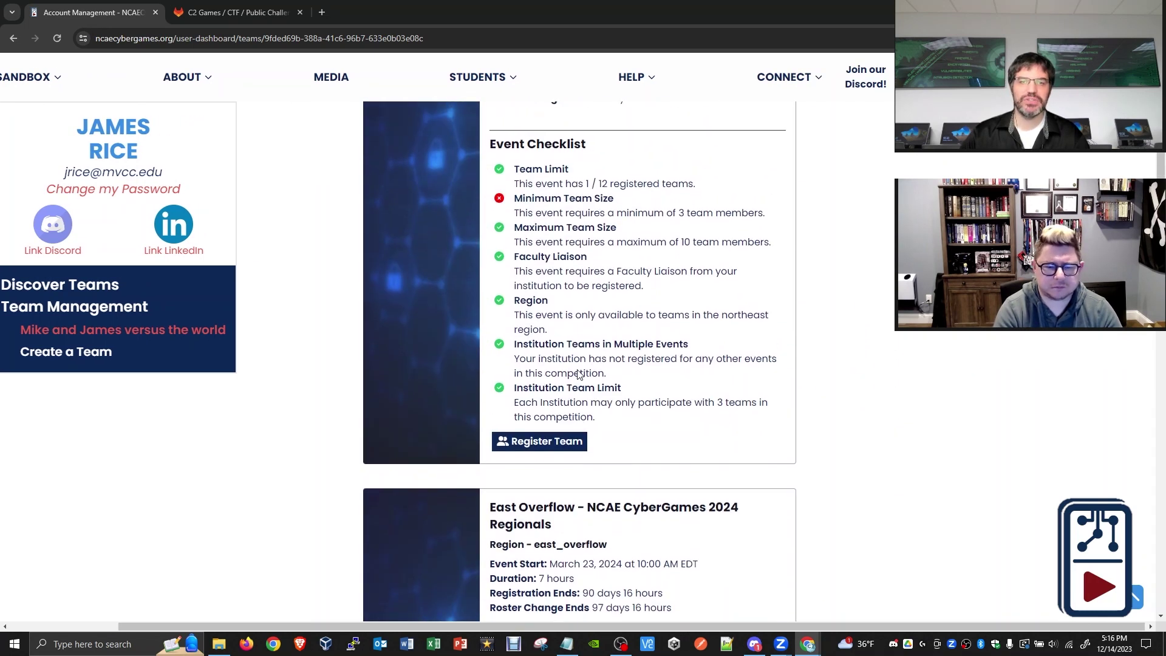
pyautogui.scroll(5, 590, 380)
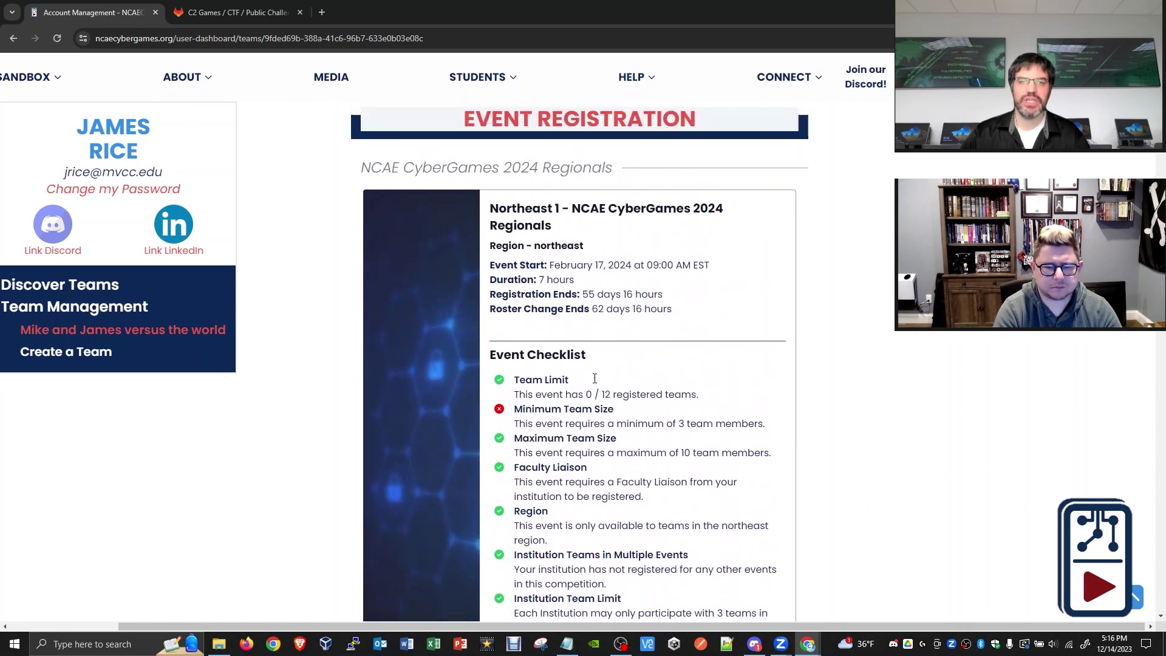
pyautogui.hscroll(-1, 680, 517)
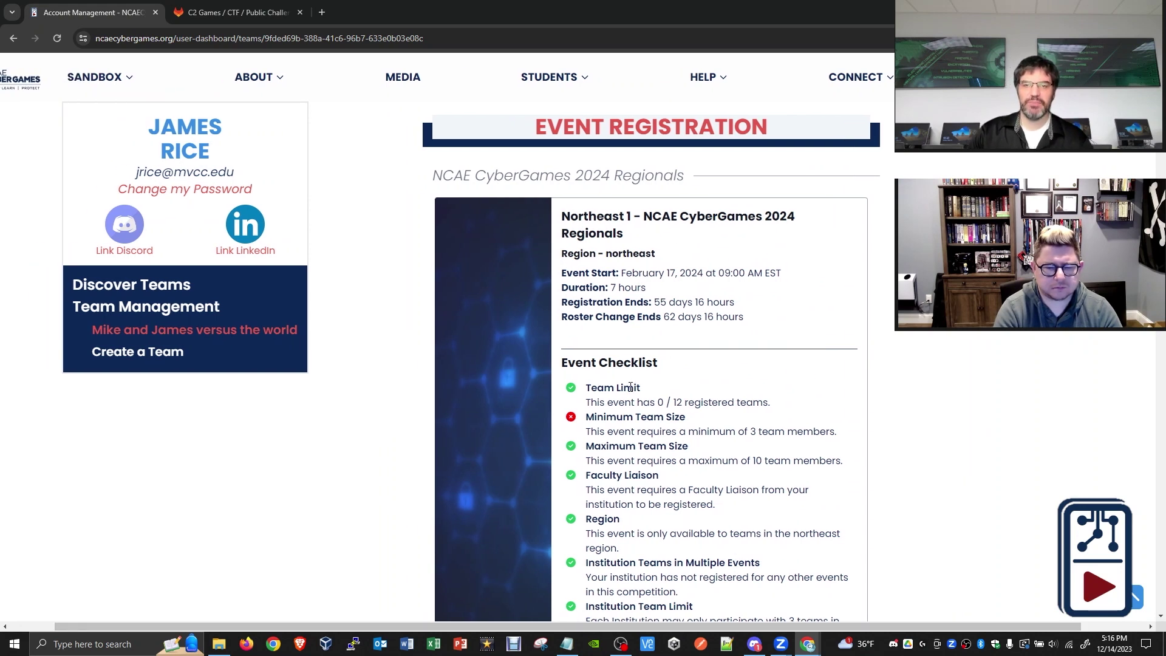
pyautogui.moveTo(657, 402); pyautogui.dragTo(685, 402)
pyautogui.click(687, 401)
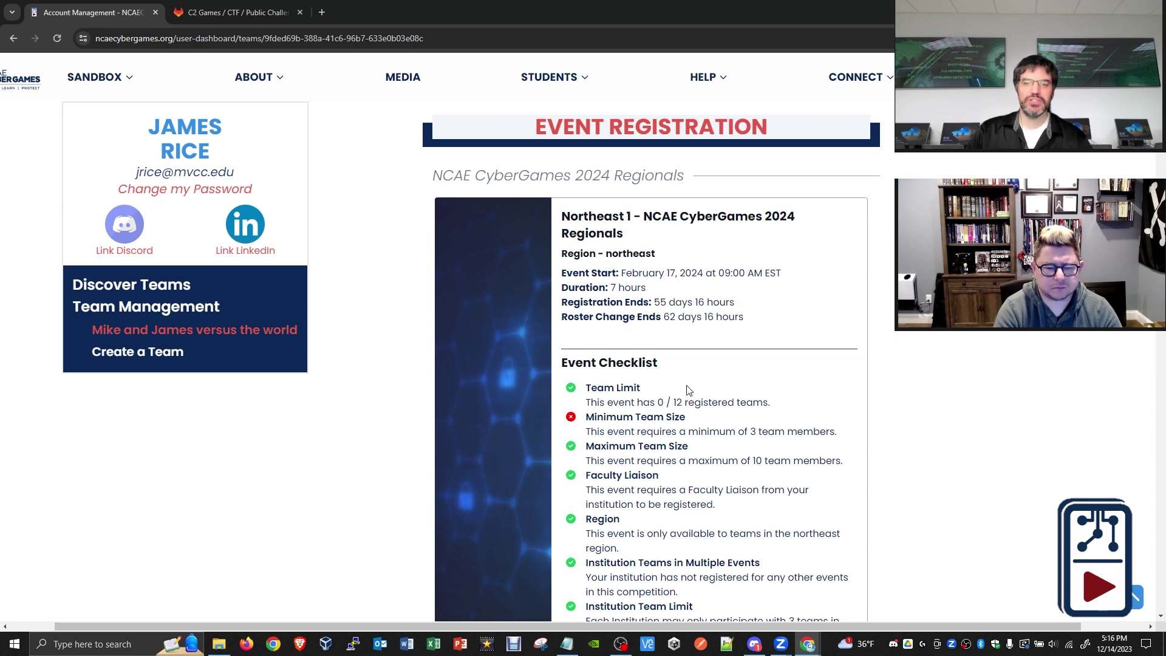
pyautogui.scroll(-2, 689, 382)
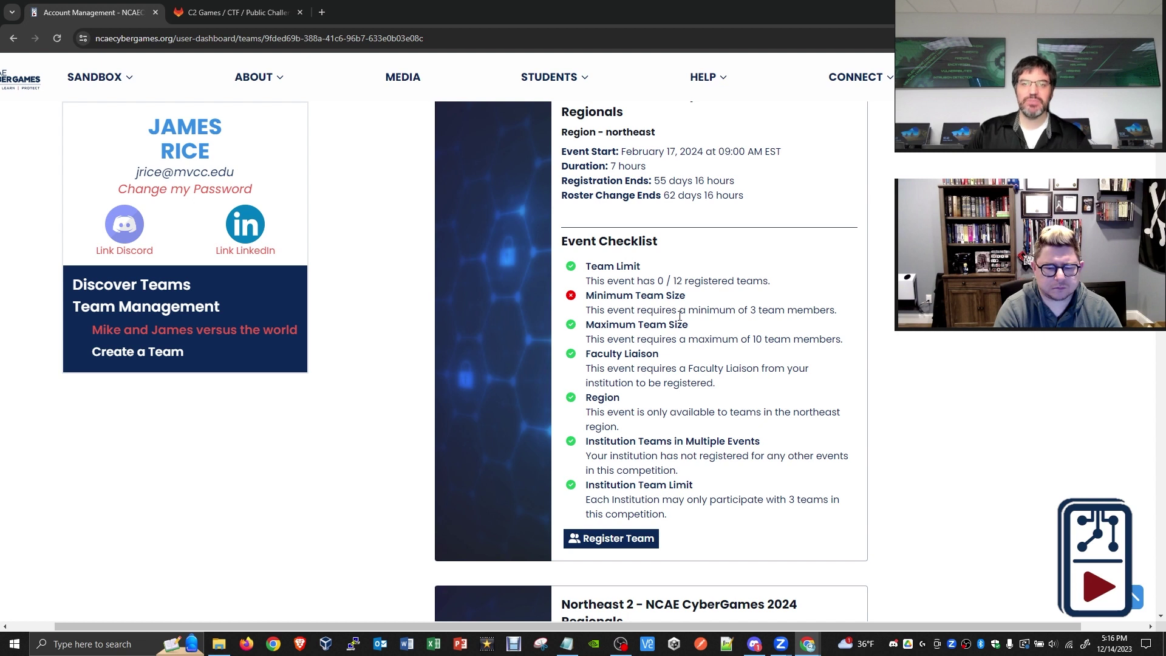
pyautogui.scroll(8, 680, 316)
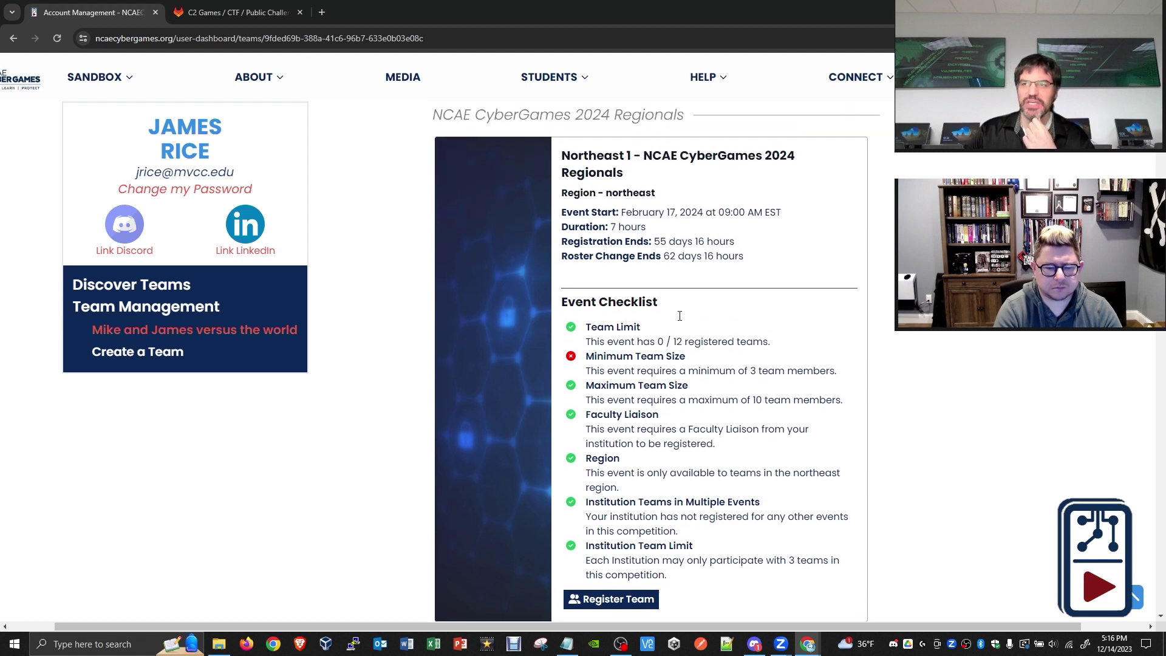
# - Add a third student by mvcc.edu e-mail, then scroll to the now fully met Northeast 1 checklist
pyautogui.click(670, 384)
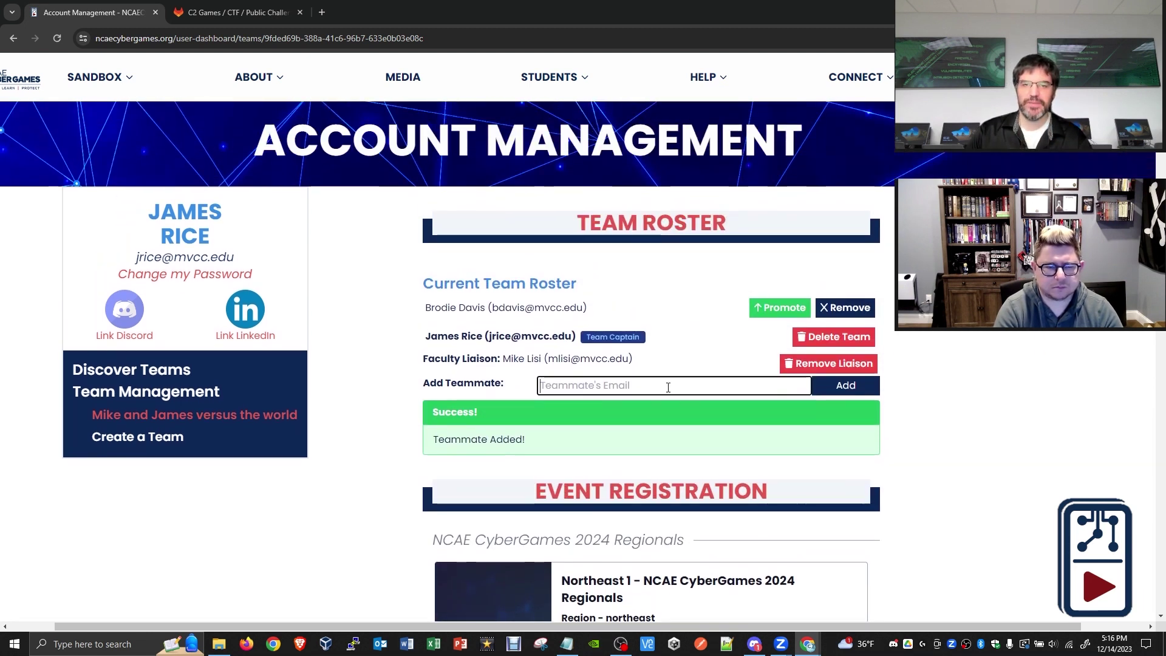
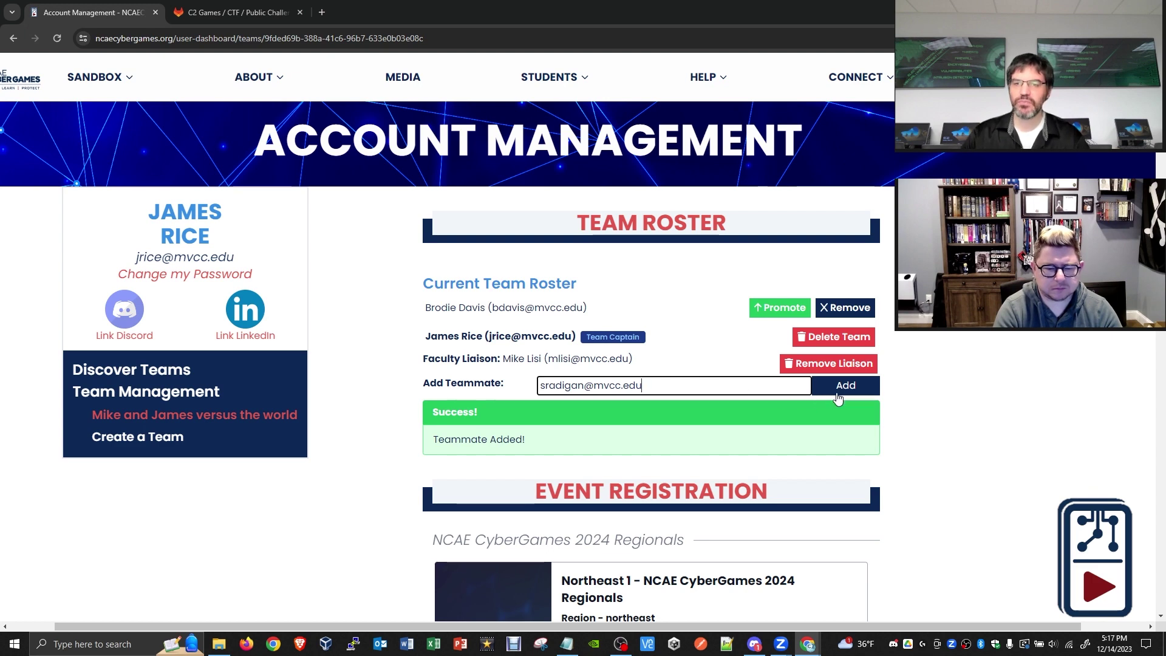
pyautogui.click(841, 389)
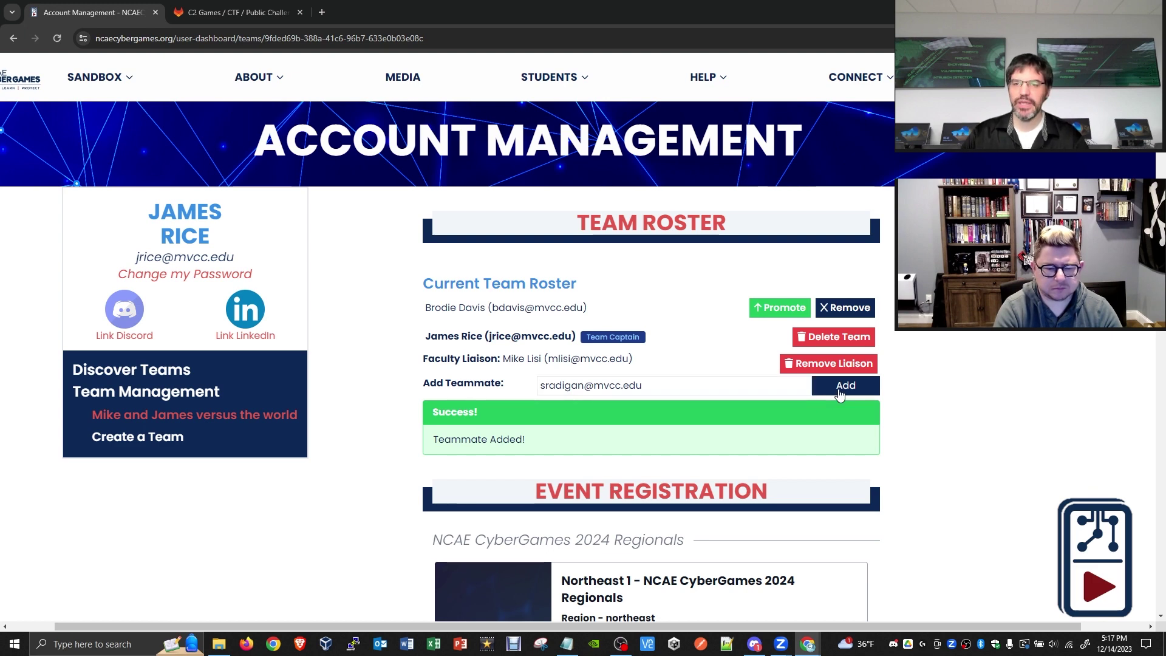
pyautogui.scroll(-7, 742, 358)
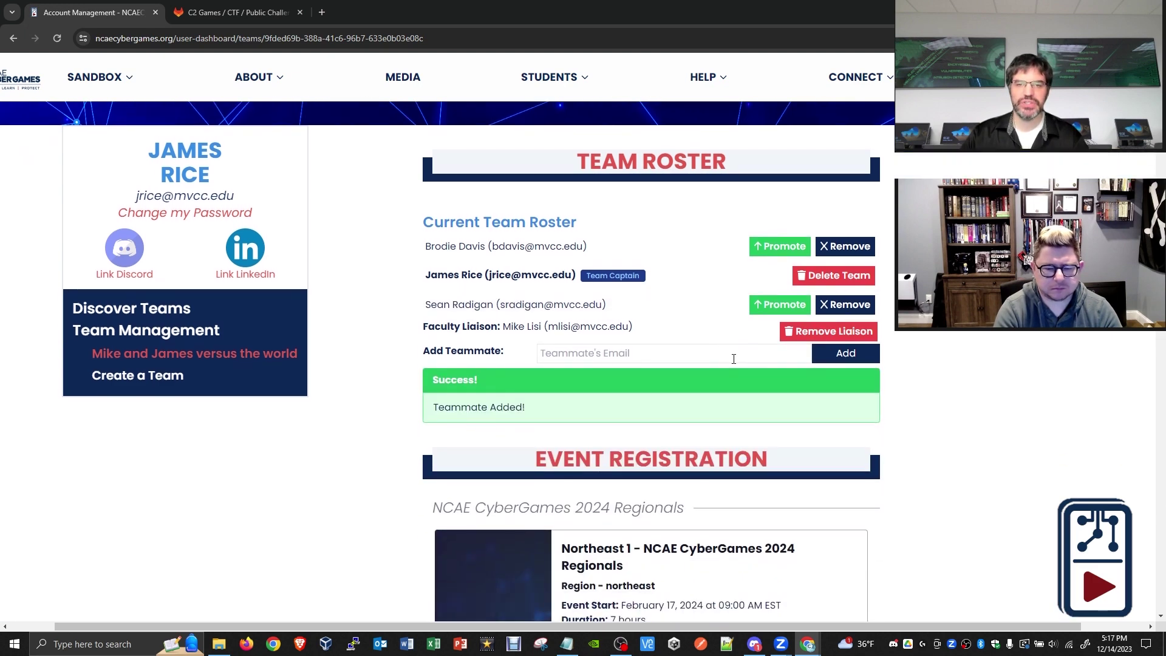
pyautogui.scroll(-2, 742, 351)
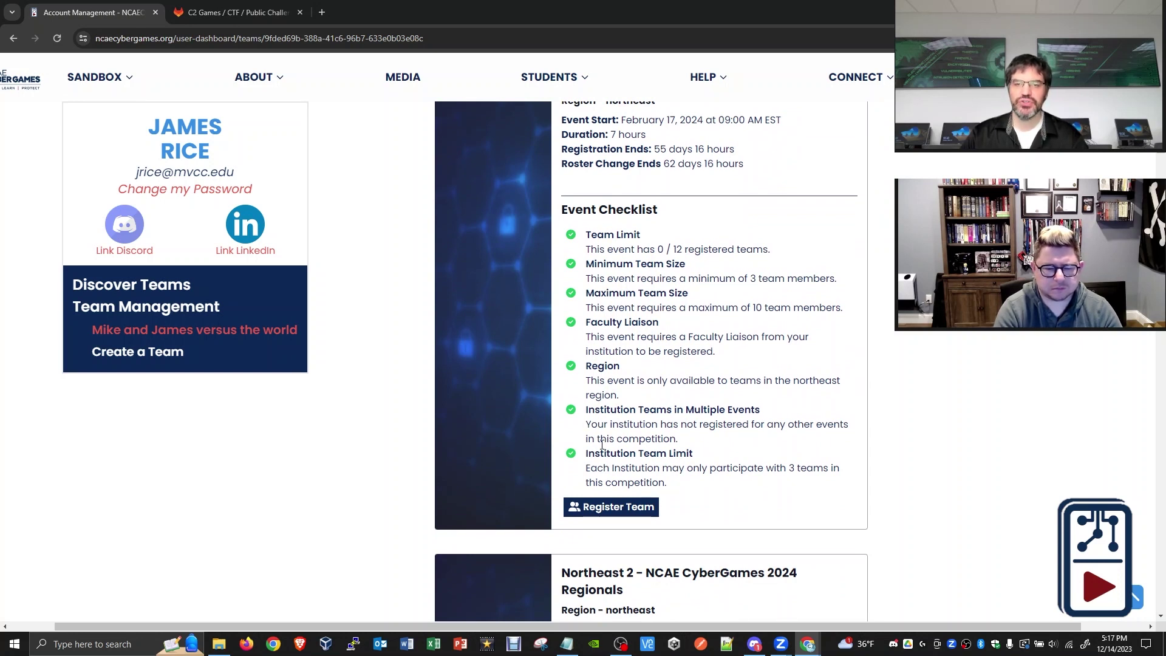
# - Register for Northeast 1 Regionals (now 1 / 12 teams) and review the multiple-events and team-limit requirements
pyautogui.click(628, 508)
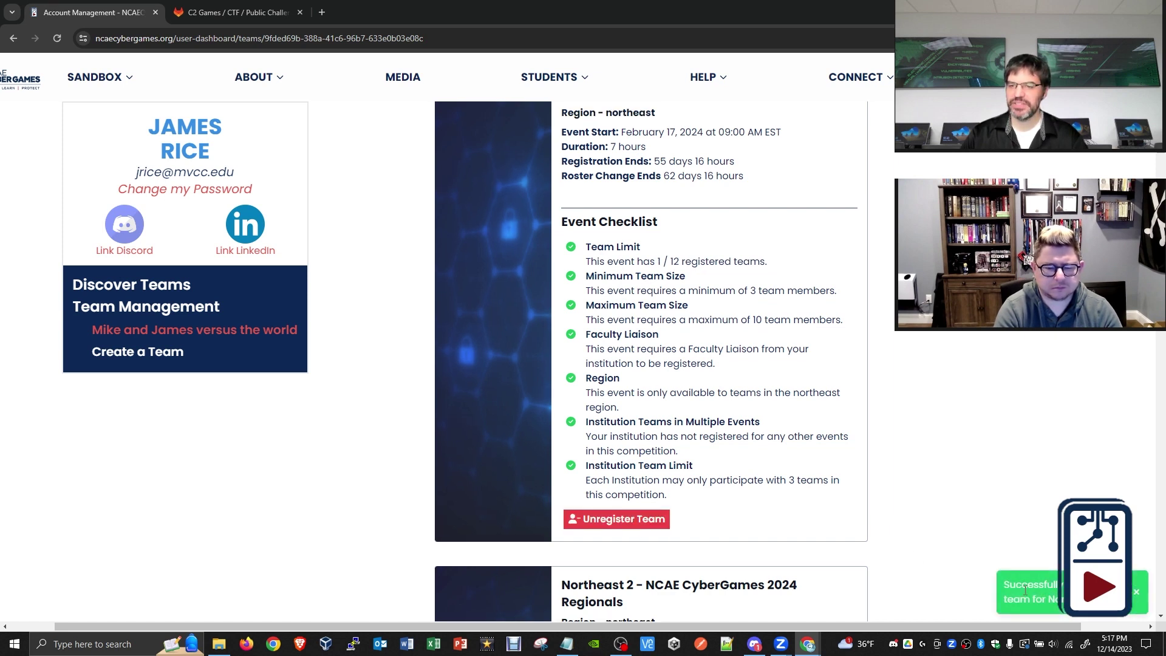
pyautogui.scroll(6, 688, 389)
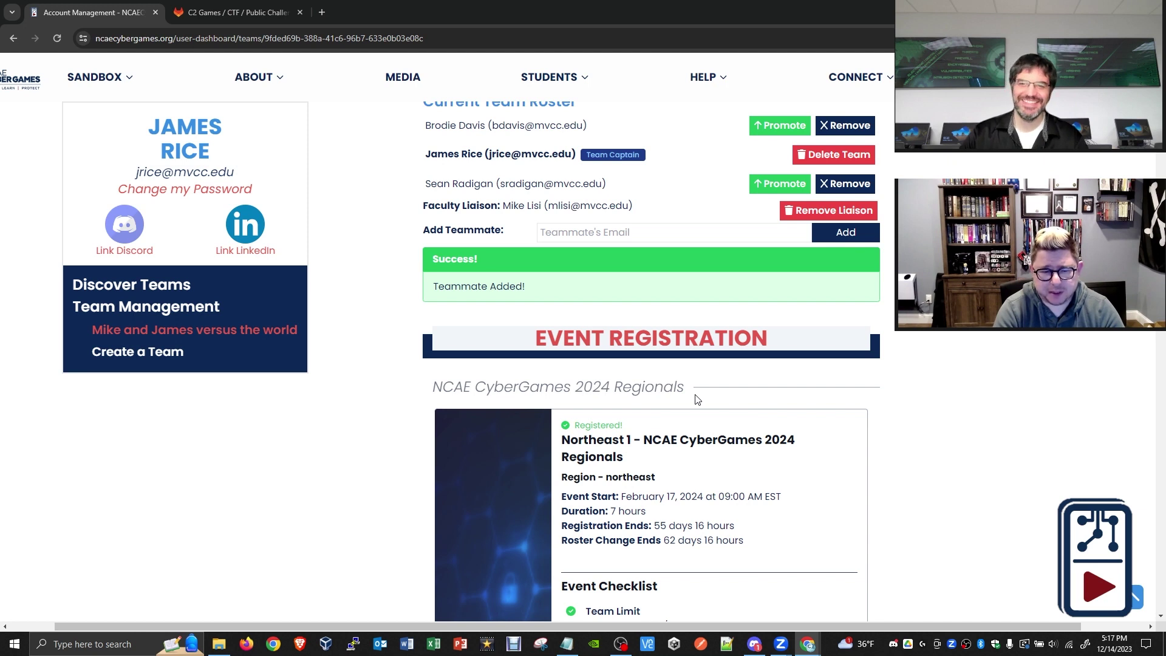
pyautogui.scroll(1, 726, 437)
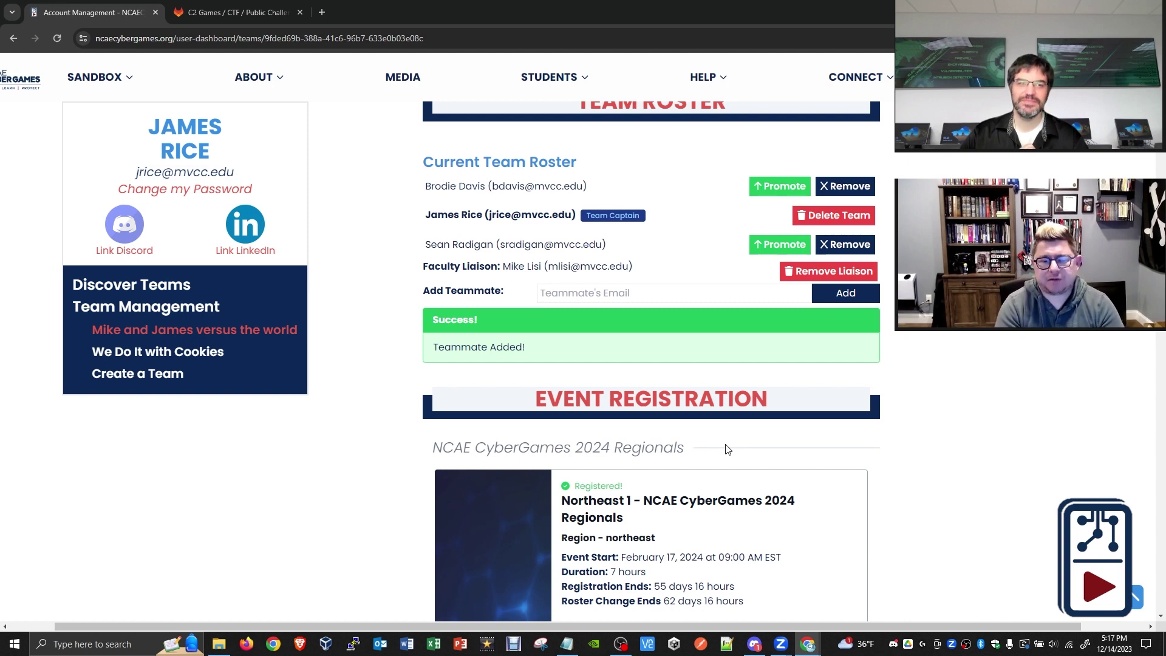
pyautogui.scroll(1, 728, 449)
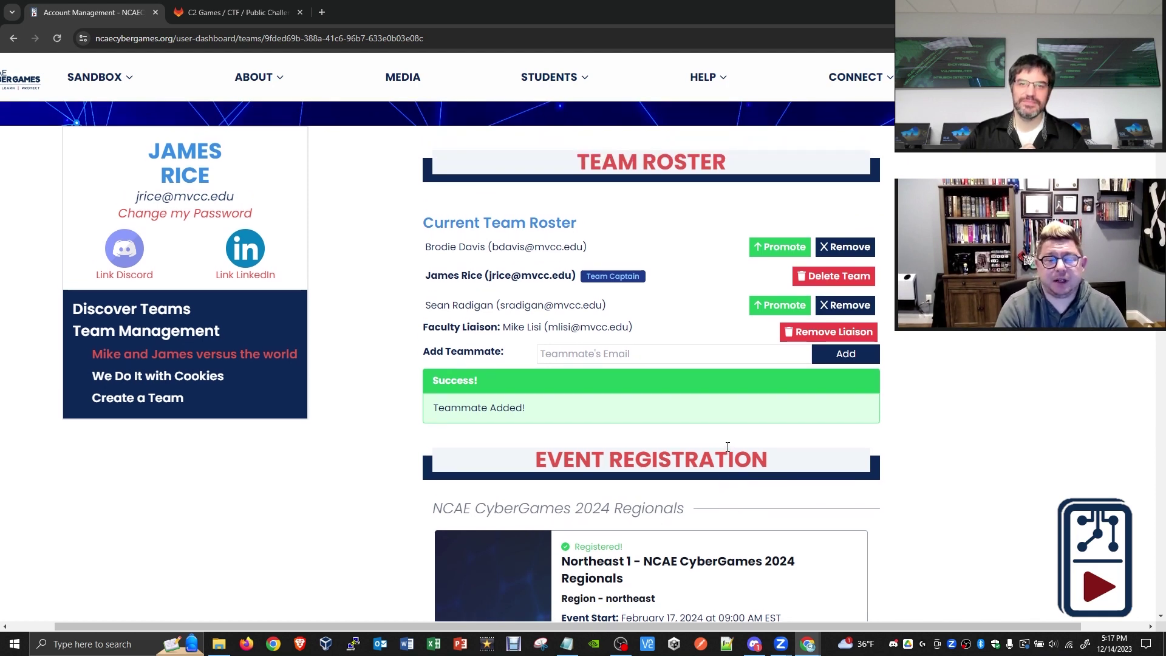
pyautogui.scroll(-5, 727, 447)
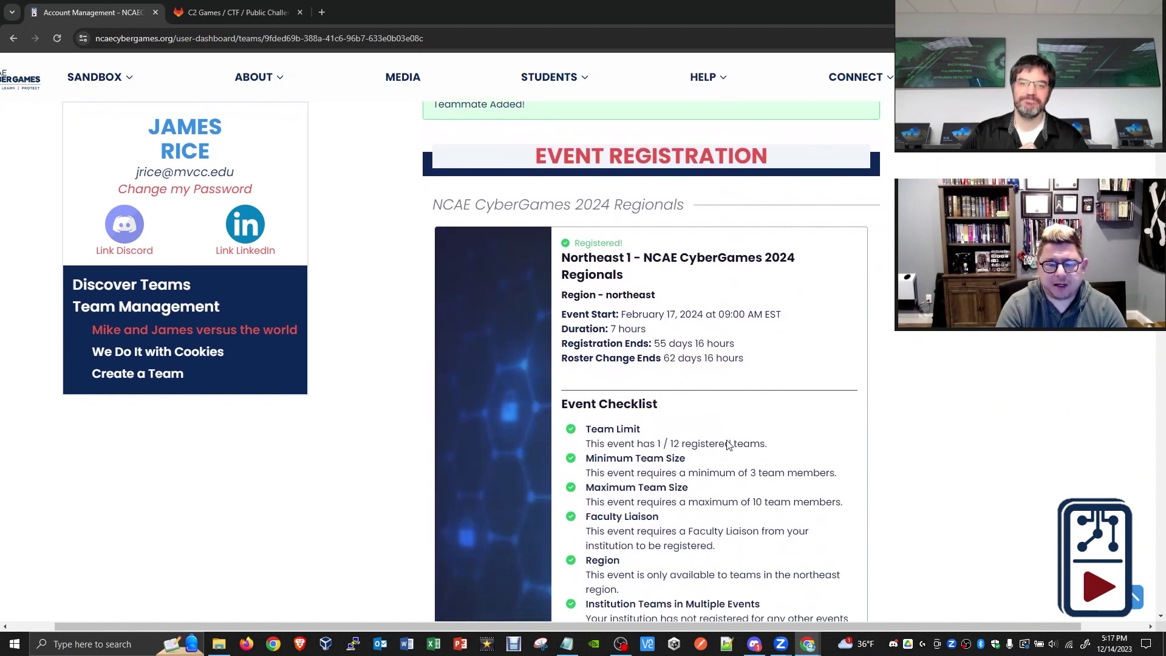
pyautogui.scroll(-3, 728, 445)
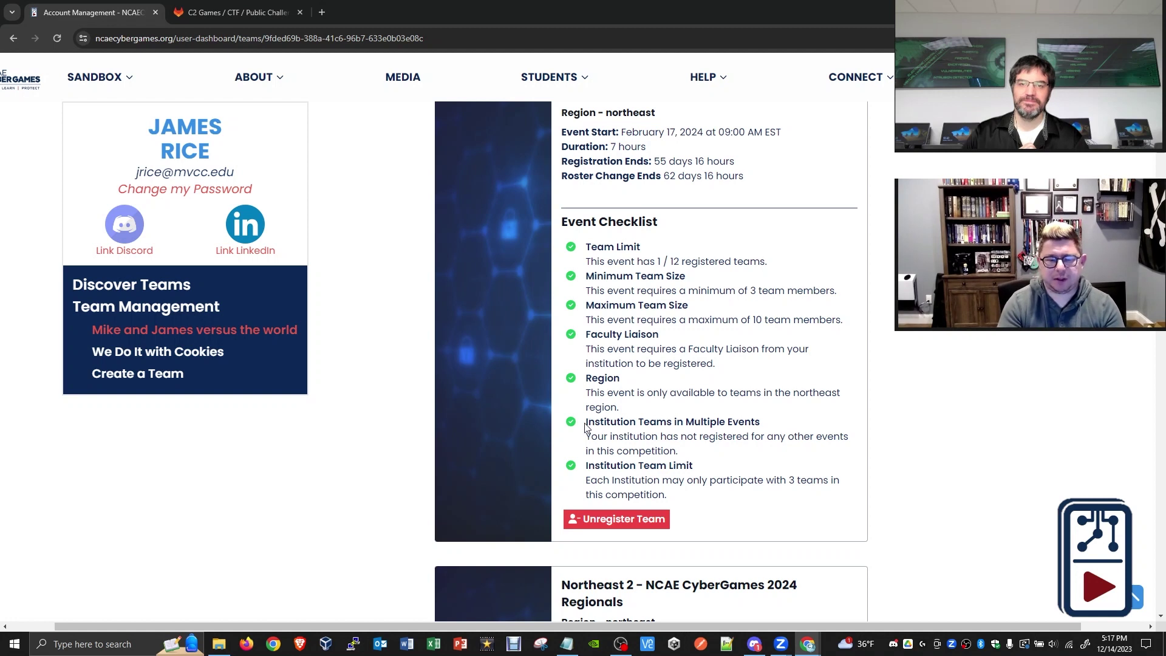
pyautogui.moveTo(588, 421); pyautogui.dragTo(765, 427)
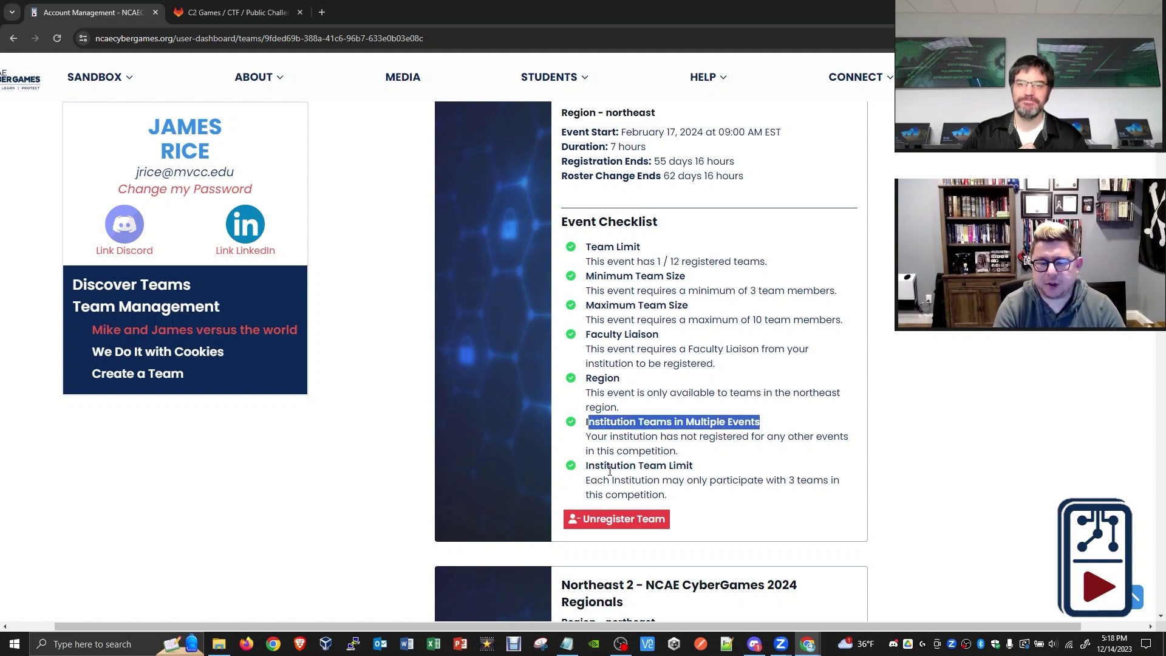
pyautogui.moveTo(587, 468); pyautogui.dragTo(693, 465)
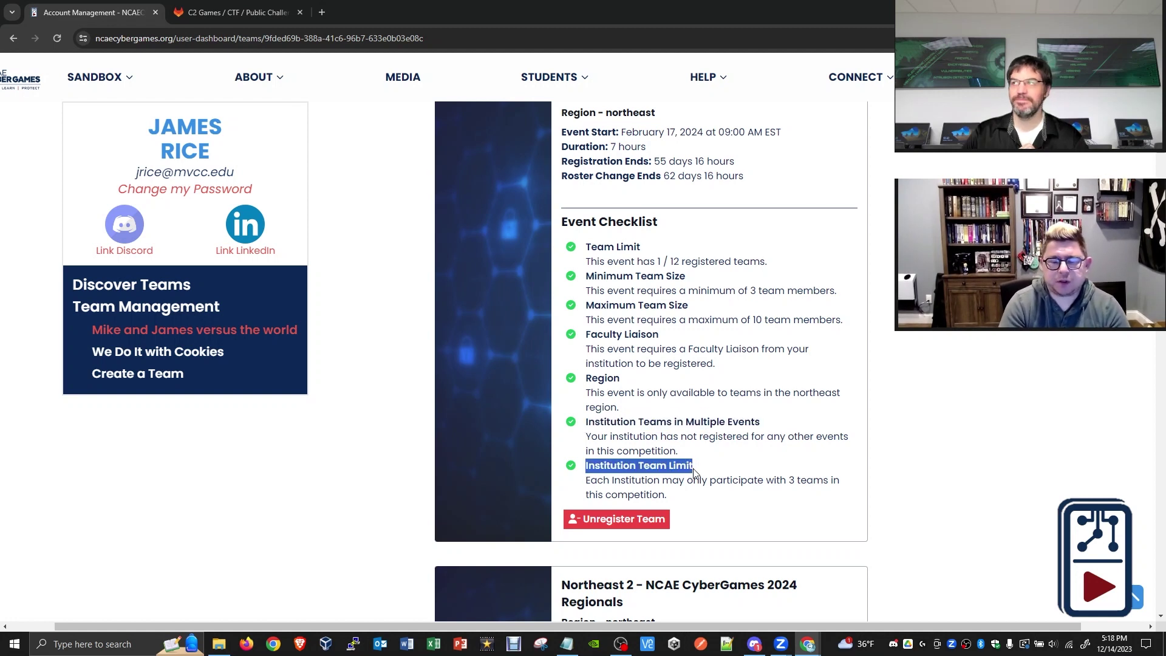
pyautogui.click(691, 470)
pyautogui.scroll(-1, 744, 446)
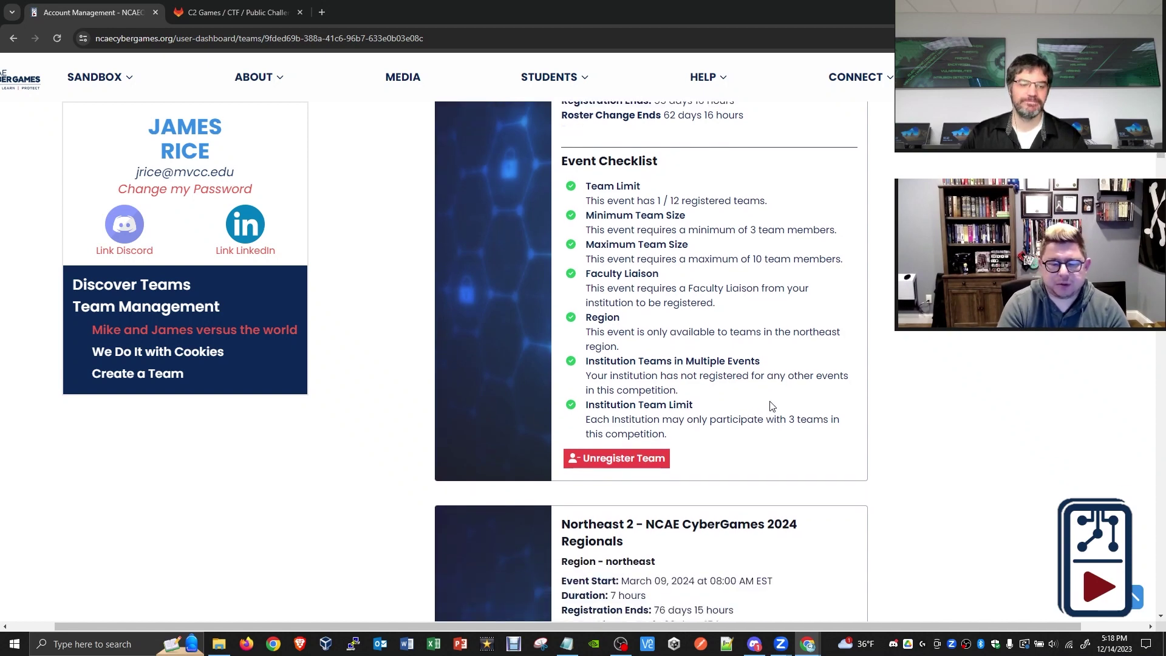
pyautogui.hotkey('ctrl', '+')
pyautogui.hotkey('ctrl', '+')
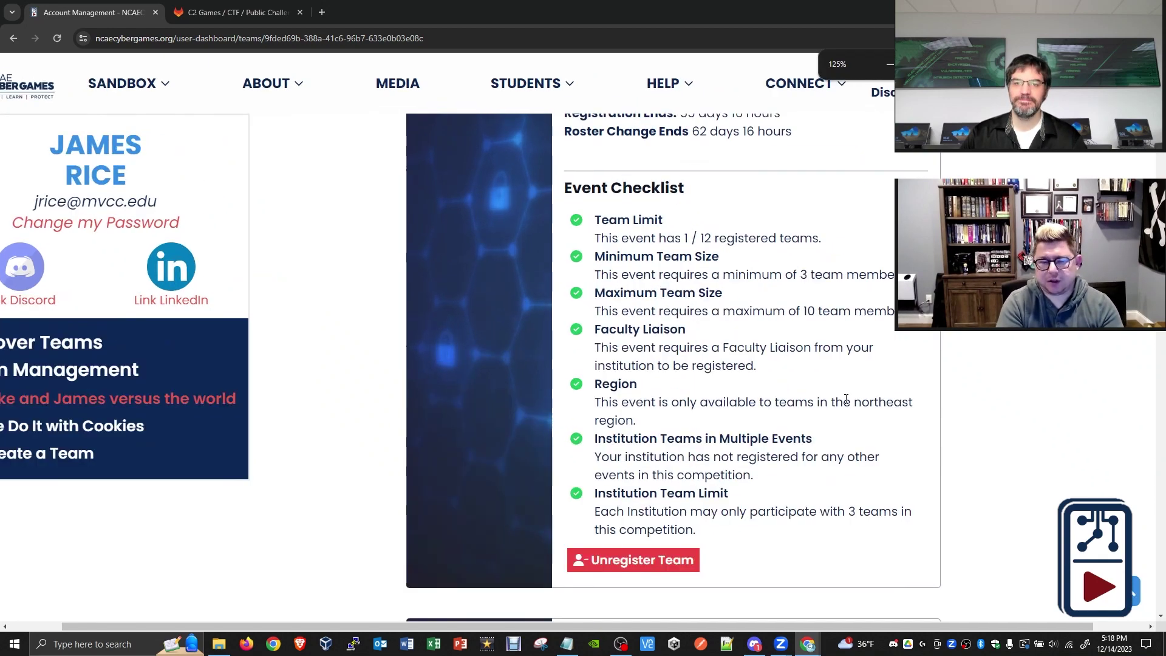
pyautogui.hotkey('ctrl', '+')
pyautogui.scroll(-5, 850, 377)
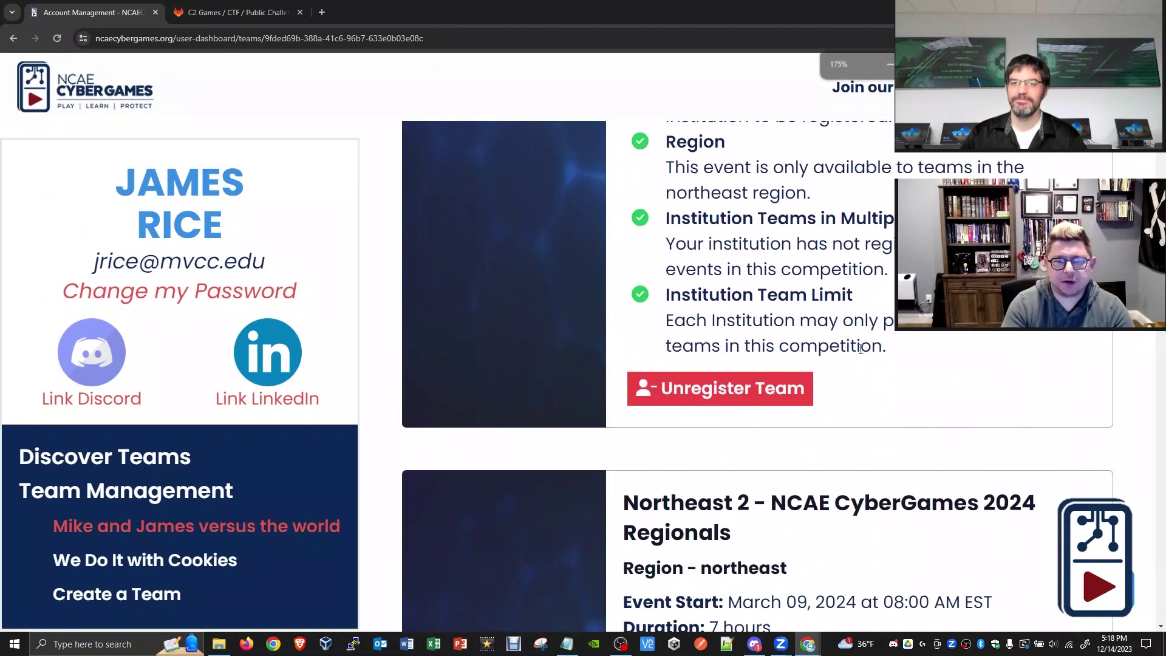
pyautogui.scroll(1, 860, 344)
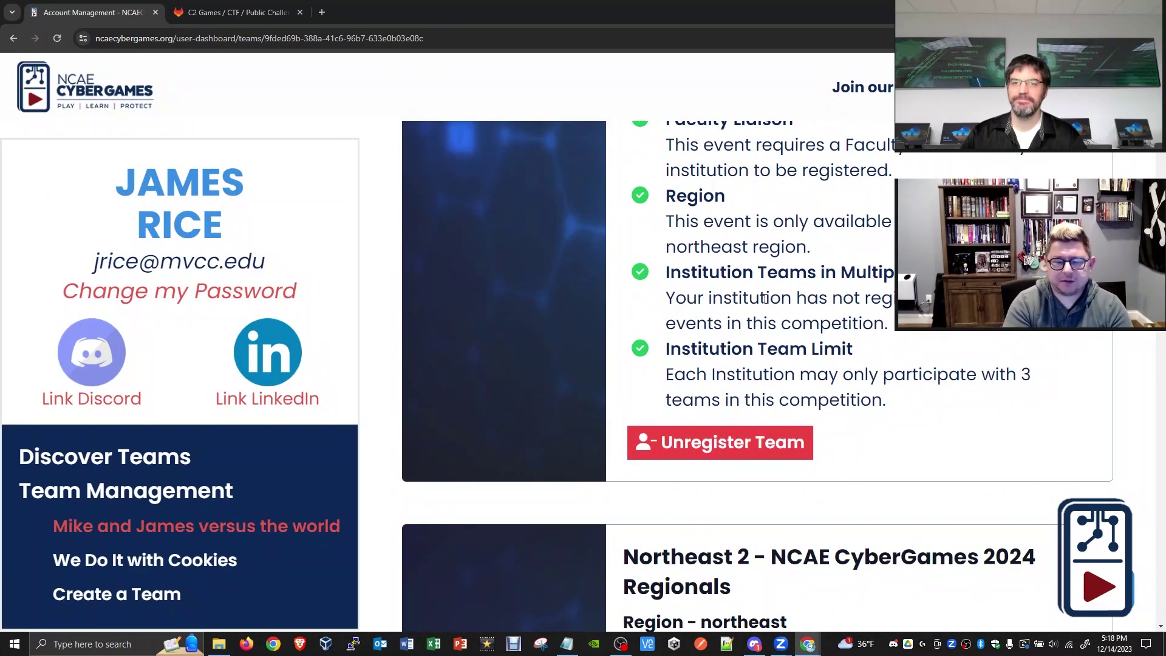
pyautogui.scroll(2, 776, 302)
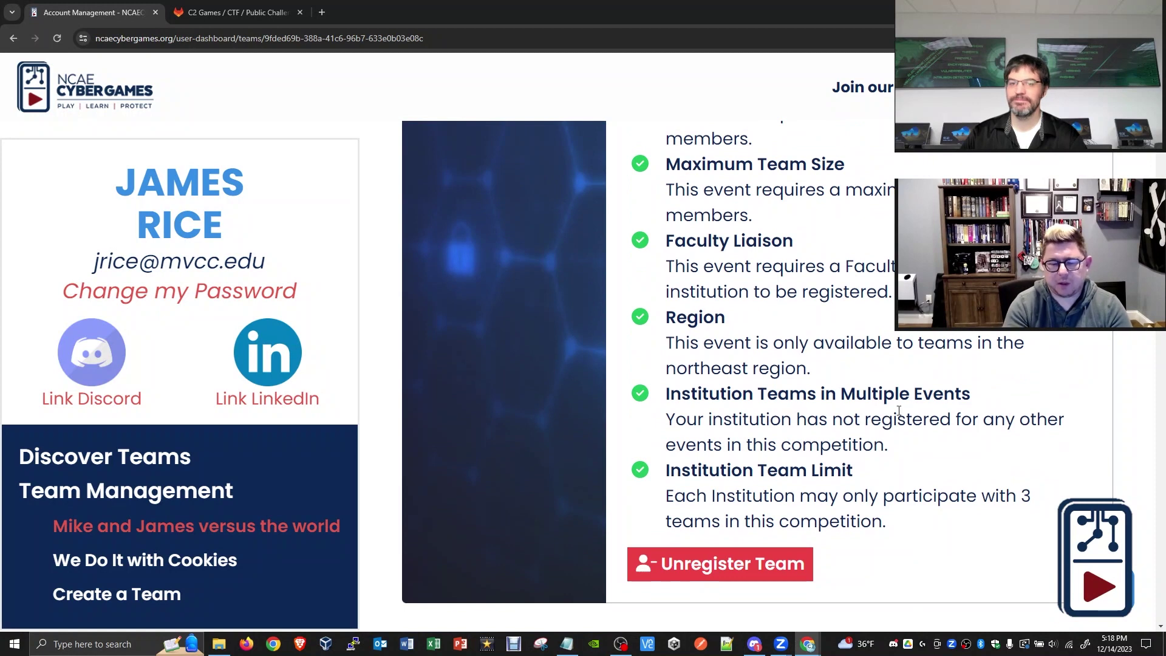
pyautogui.moveTo(858, 471); pyautogui.dragTo(670, 471)
pyautogui.moveTo(669, 388); pyautogui.dragTo(865, 393)
pyautogui.click(864, 393)
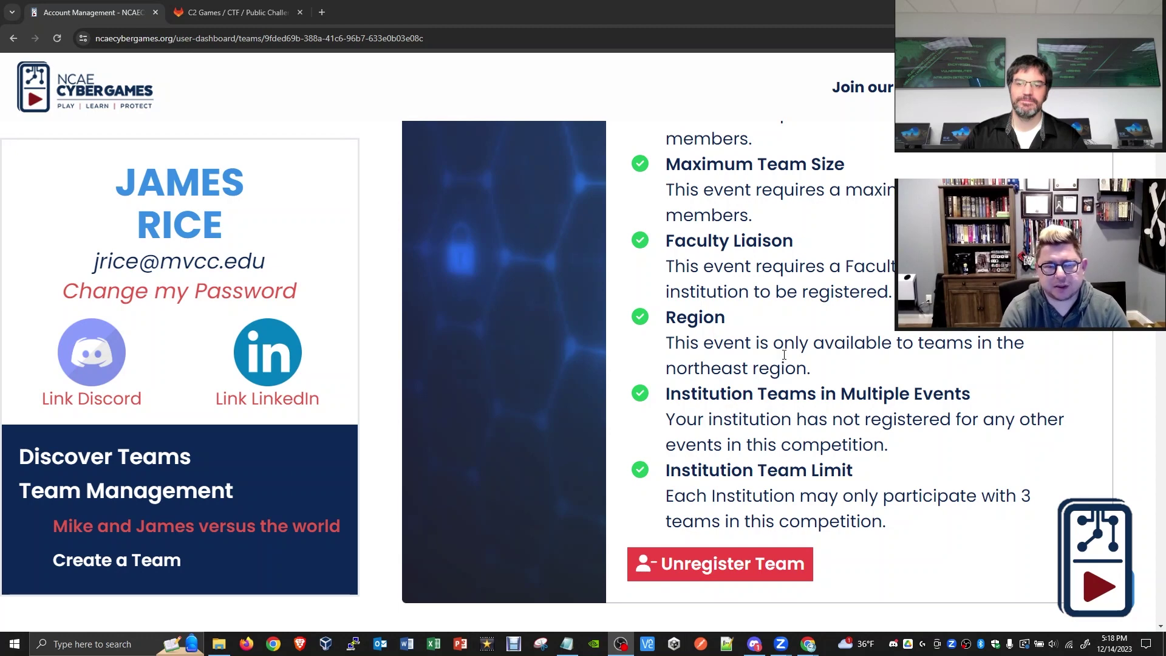
pyautogui.hotkey('ctrl', '-')
pyautogui.hotkey('ctrl', '-')
pyautogui.hotkey('ctrl', '-')
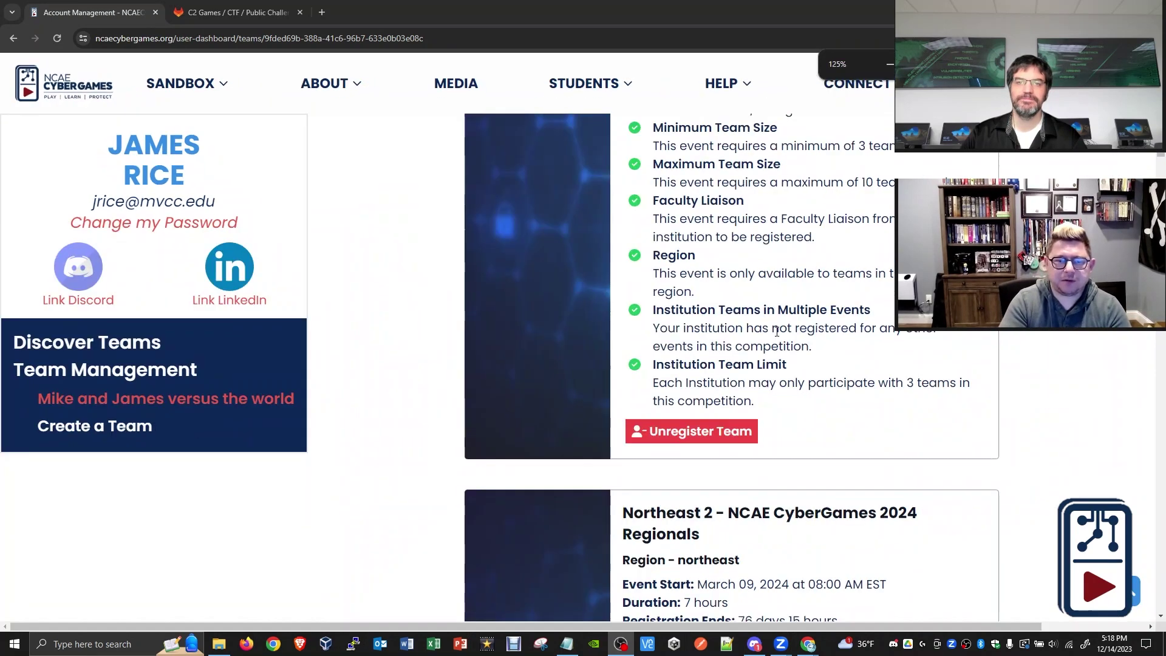
pyautogui.scroll(5, 776, 331)
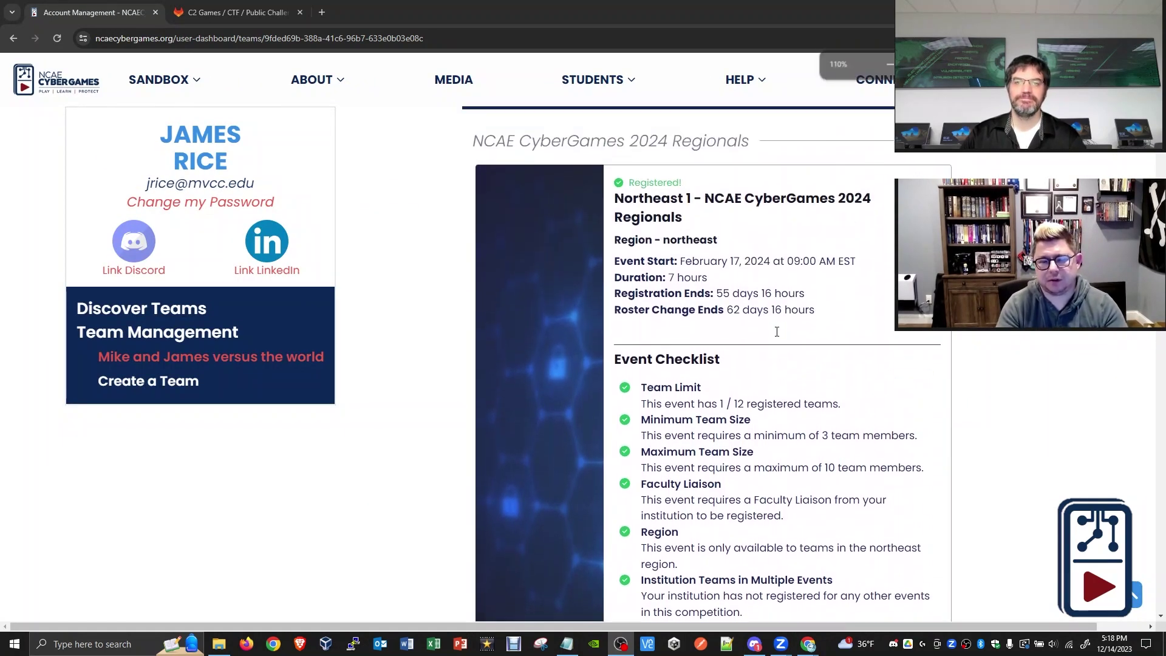
pyautogui.scroll(6, 777, 331)
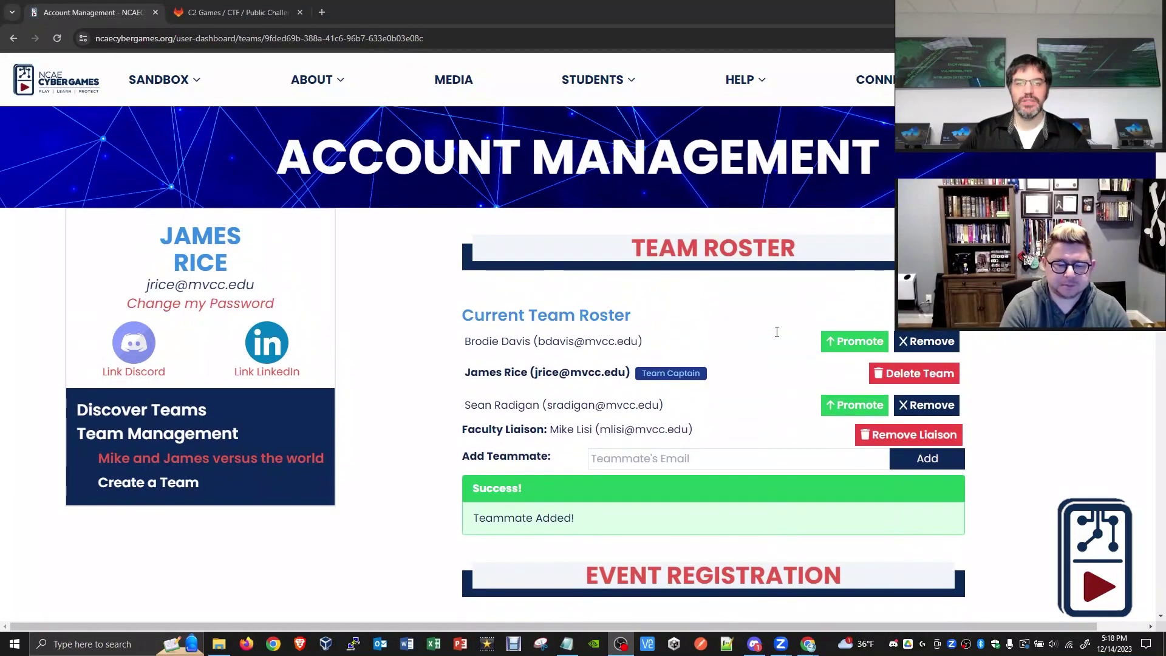
# - Refresh Discover Teams to check the other team has two members, then return to Team Management
pyautogui.click(187, 413)
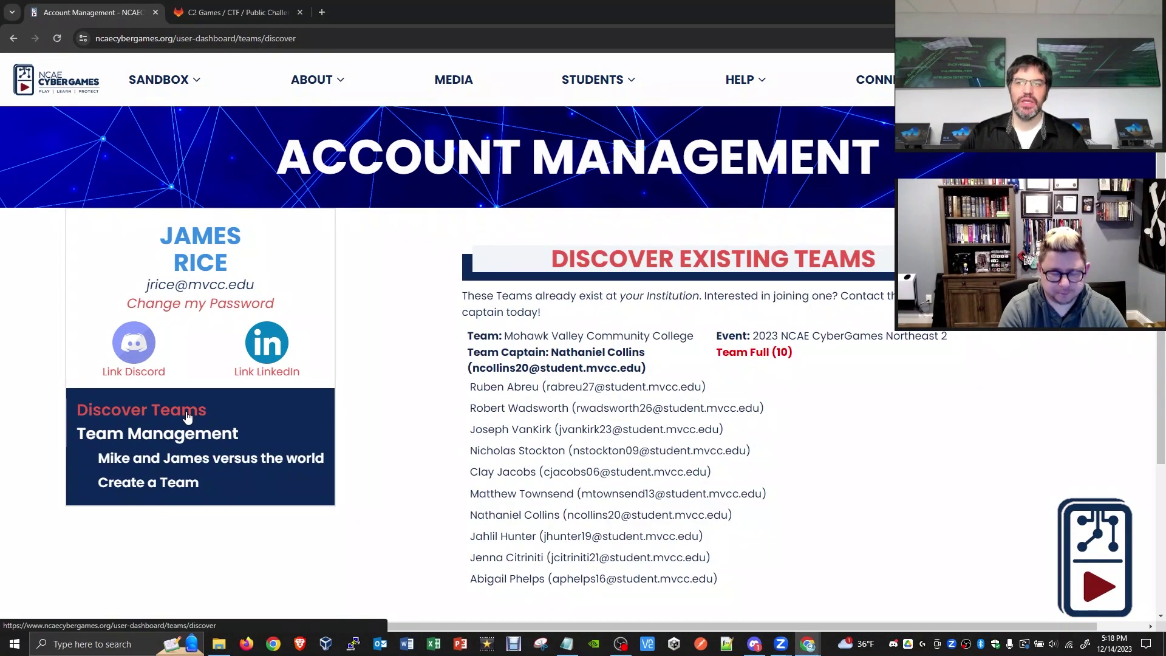
pyautogui.scroll(-3, 551, 402)
pyautogui.scroll(3, 364, 407)
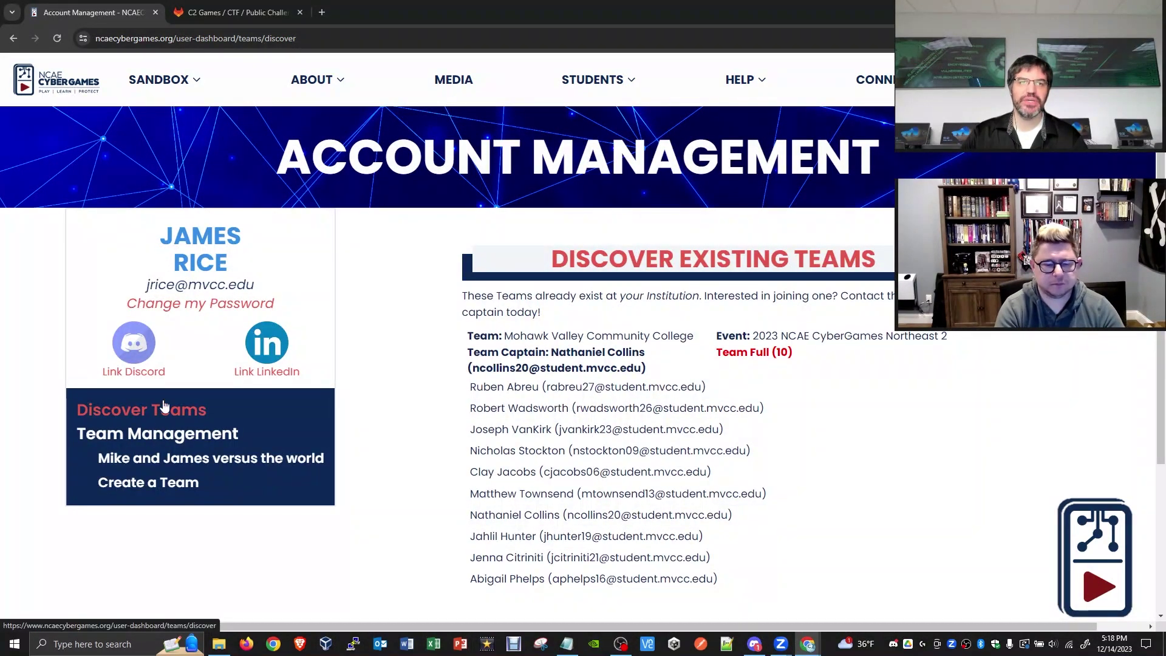
pyautogui.click(57, 38)
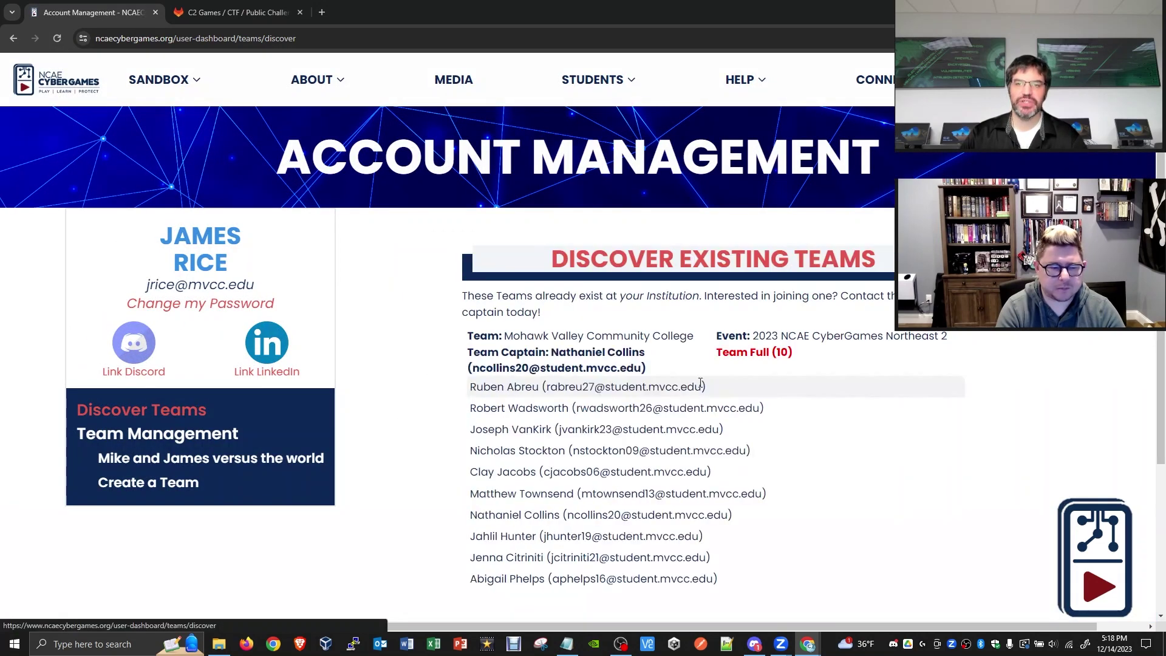
pyautogui.scroll(-3, 814, 335)
pyautogui.scroll(-2, 745, 337)
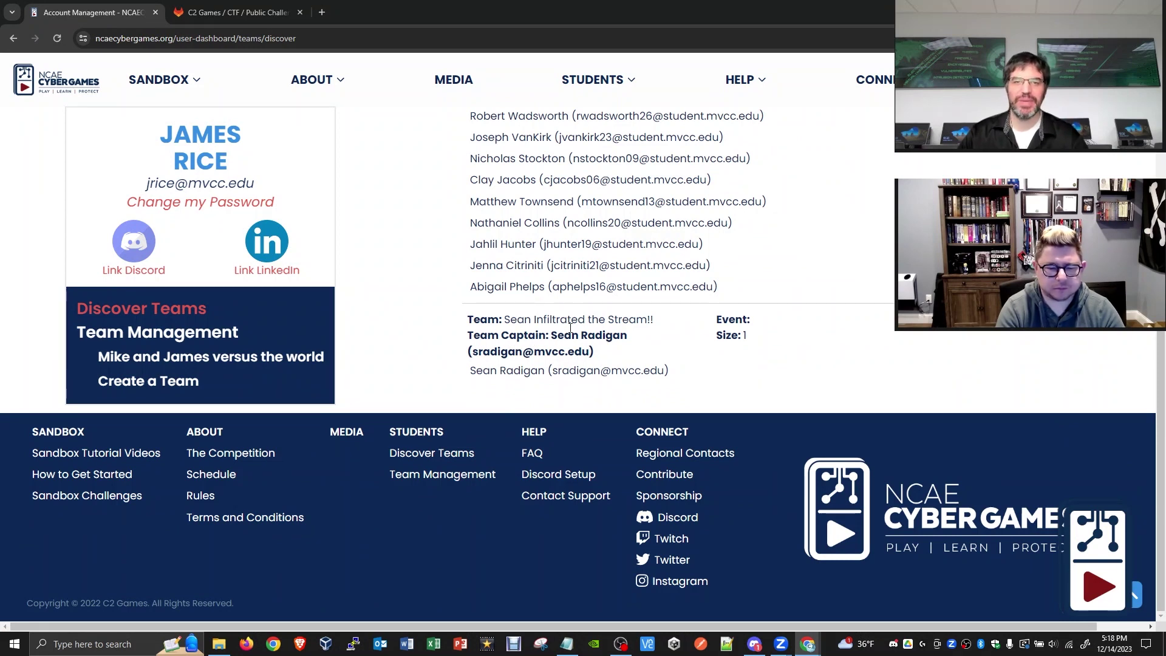
pyautogui.scroll(1, 565, 326)
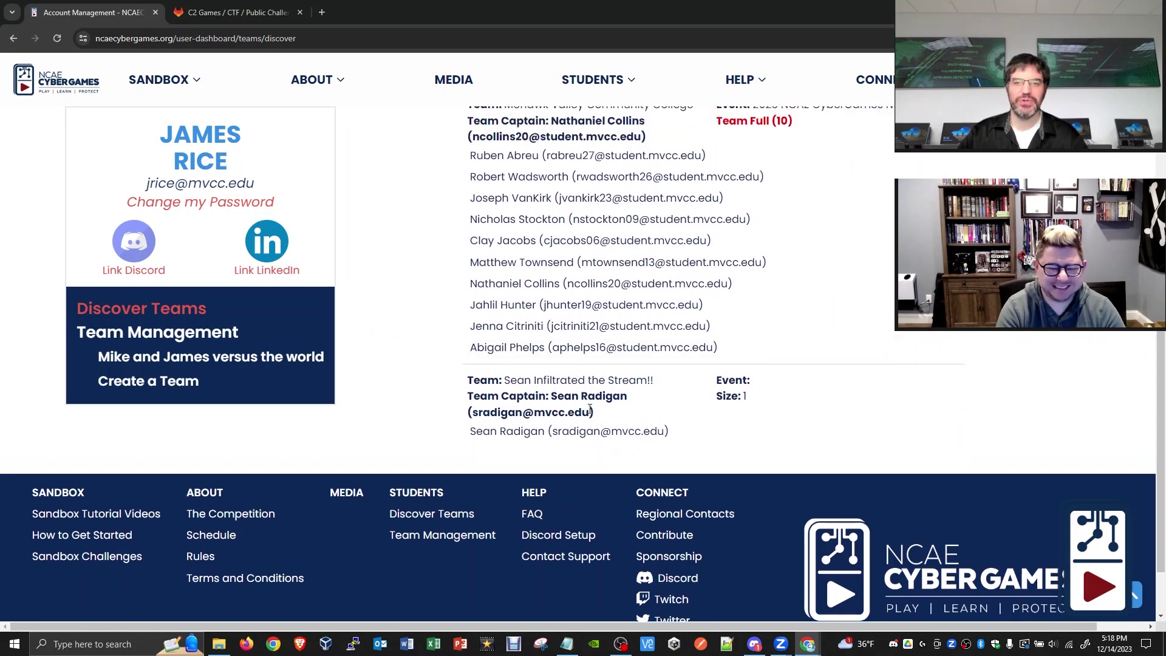
pyautogui.scroll(1, 590, 427)
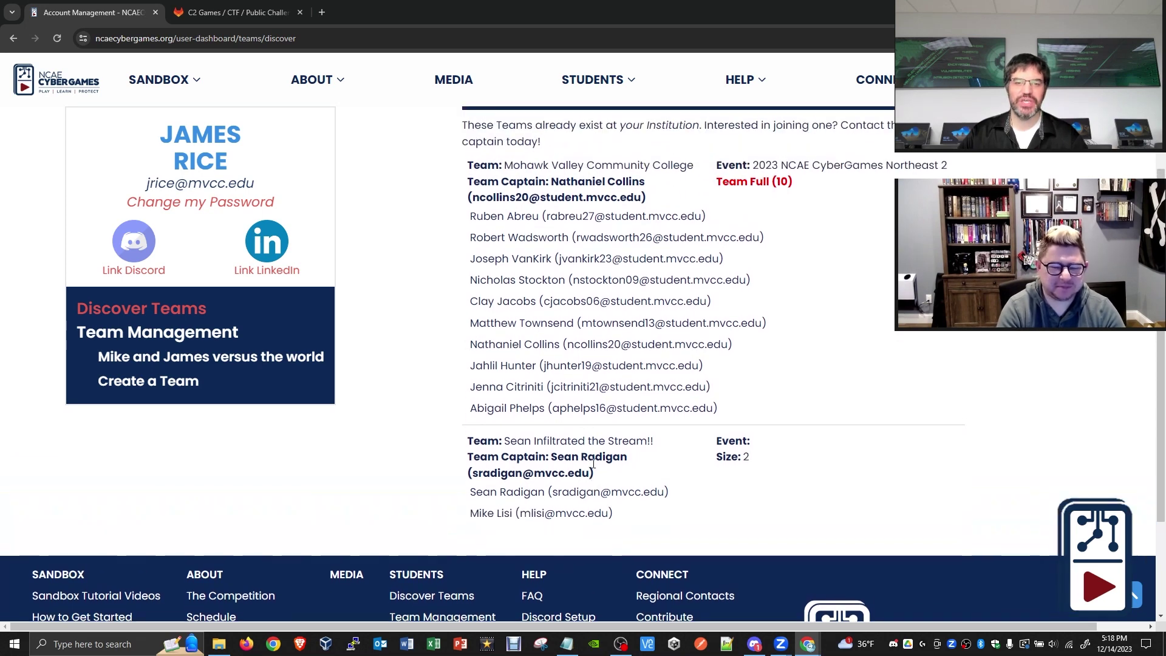
pyautogui.scroll(1, 592, 478)
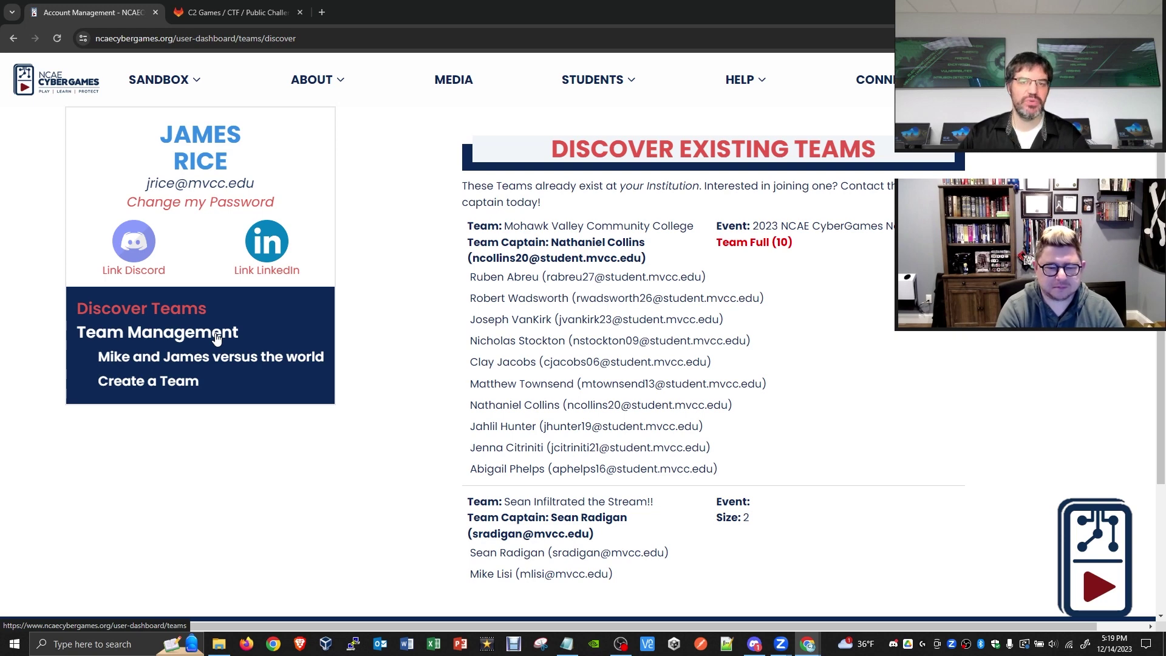
pyautogui.click(216, 338)
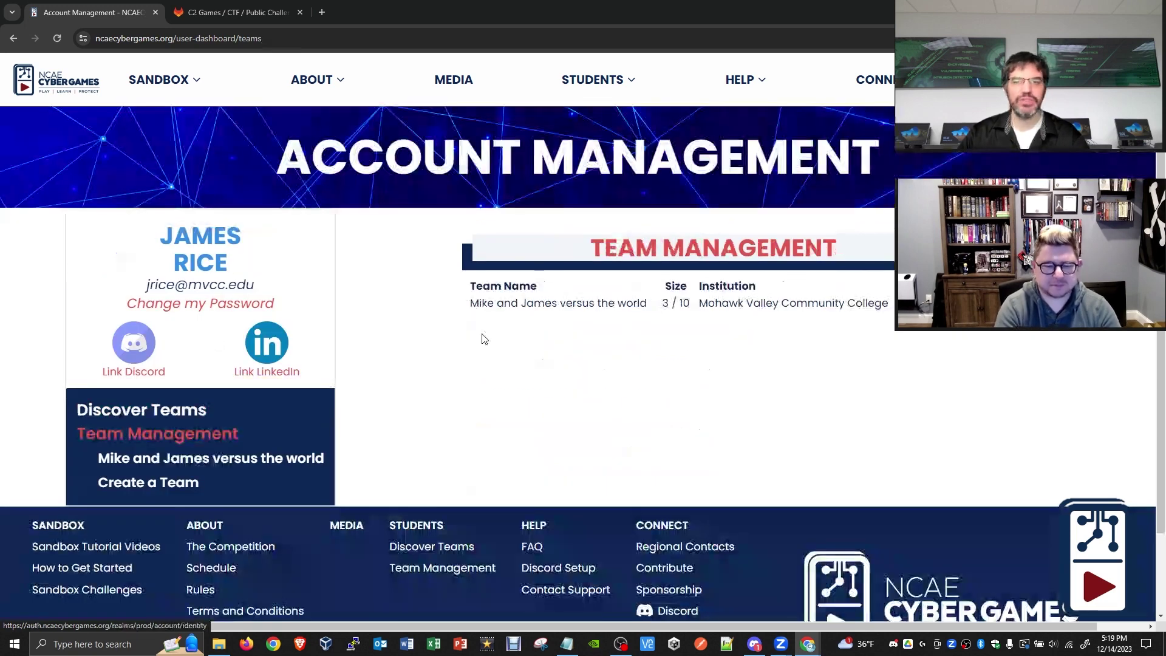
# - Open the 'Mike and James versus the world' team page and review its Northeast 1 event checklist
pyautogui.click(217, 457)
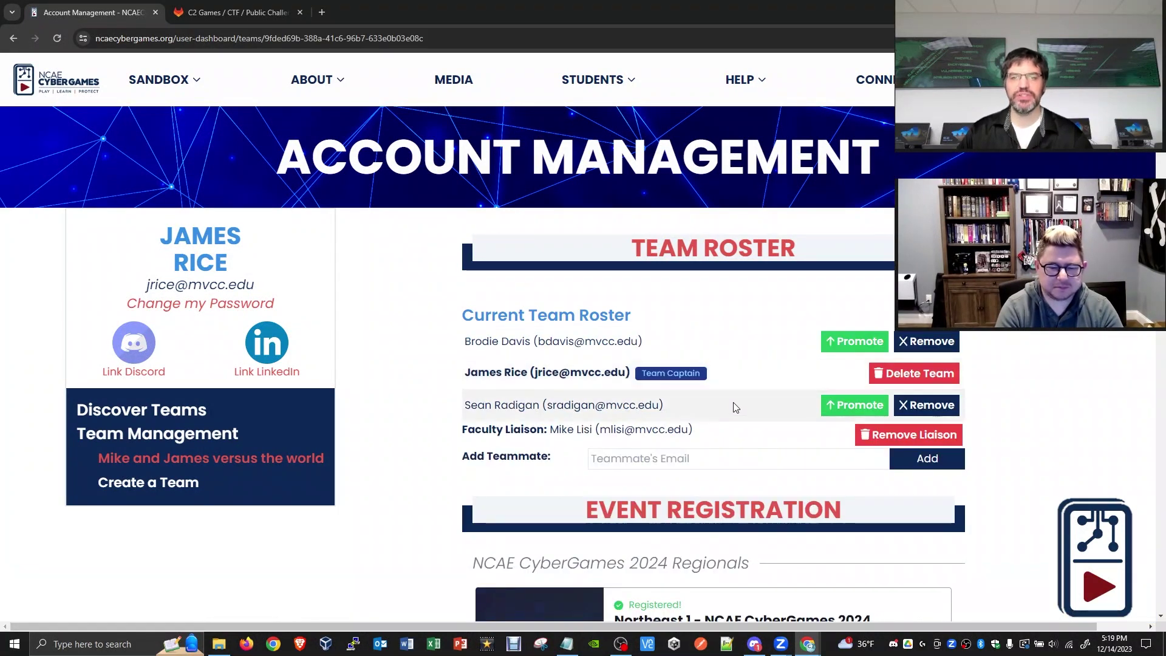
pyautogui.scroll(-3, 877, 372)
pyautogui.scroll(-3, 942, 373)
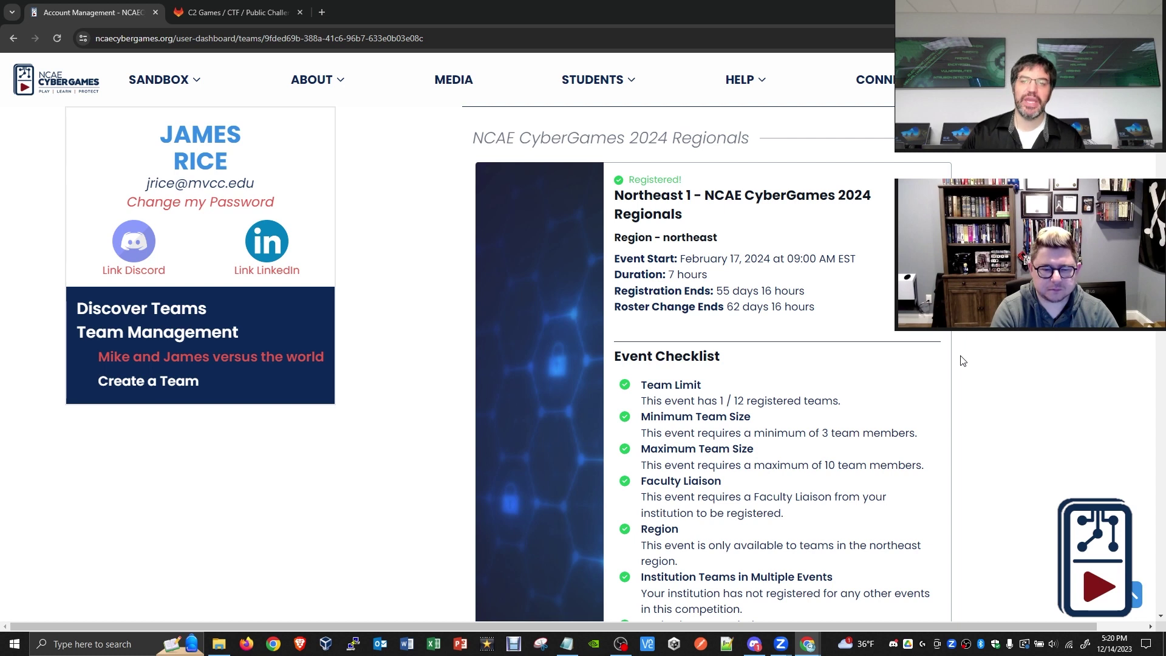
pyautogui.scroll(-3, 963, 360)
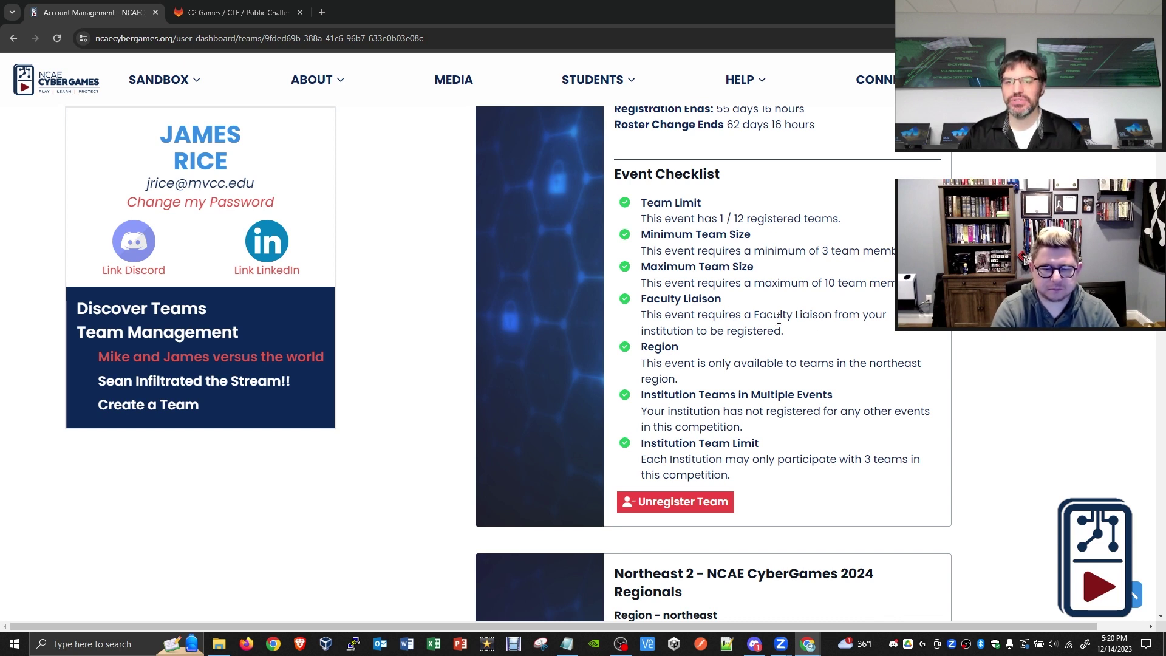
pyautogui.moveTo(758, 313); pyautogui.dragTo(821, 314)
pyautogui.click(822, 314)
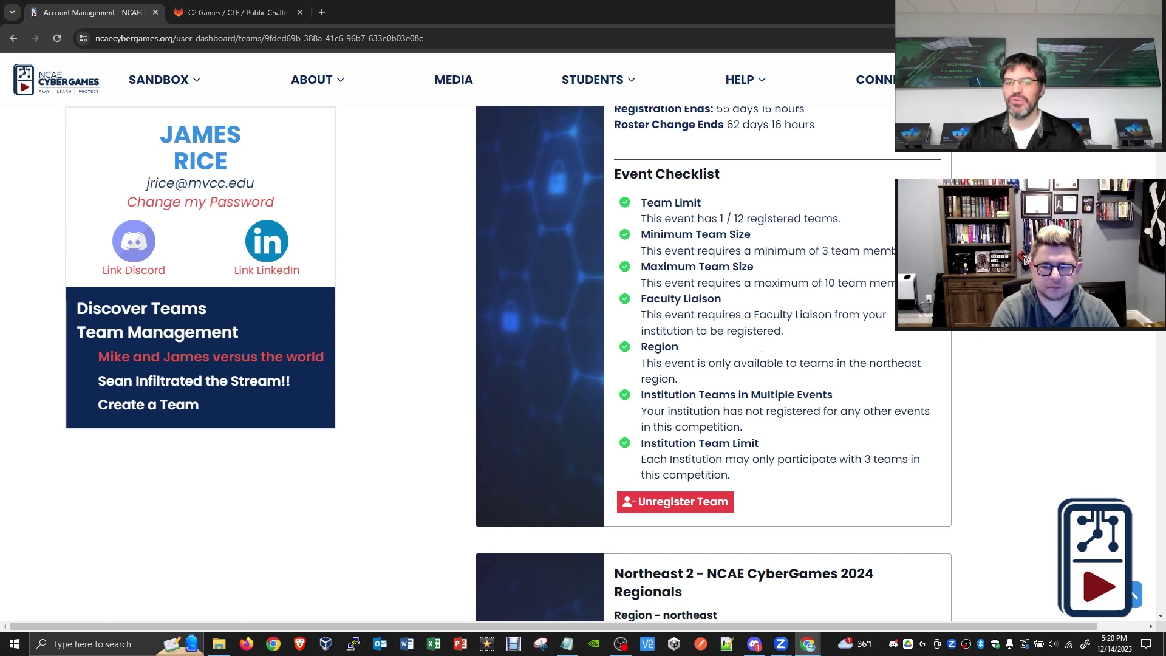
pyautogui.scroll(-1, 708, 356)
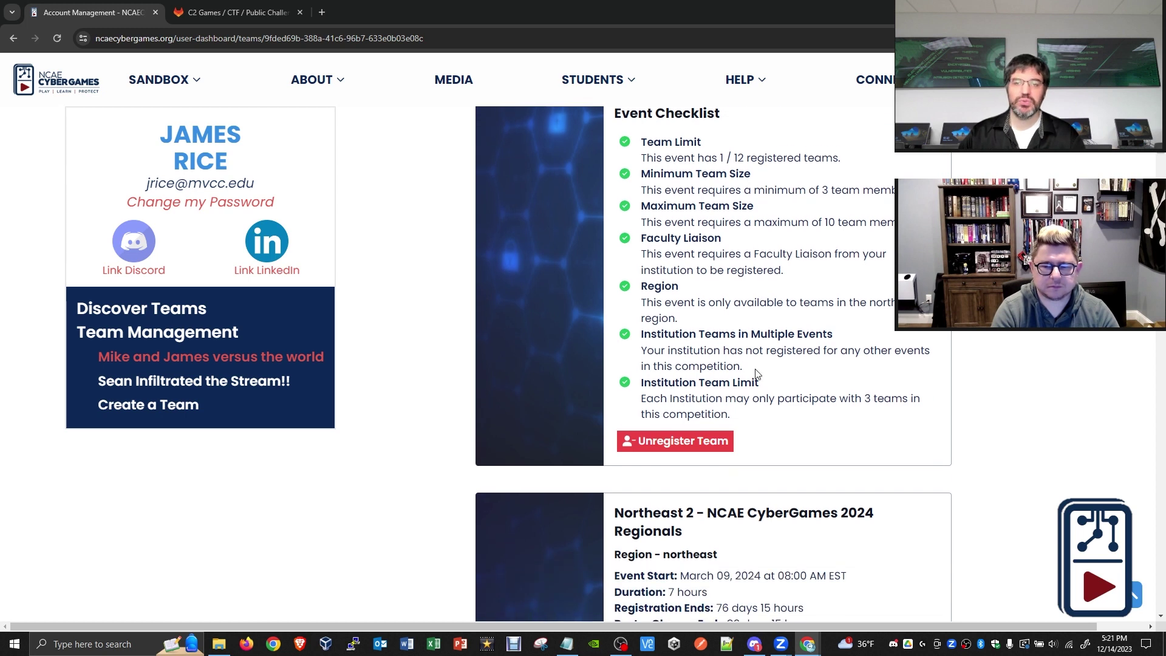
pyautogui.scroll(2, 770, 376)
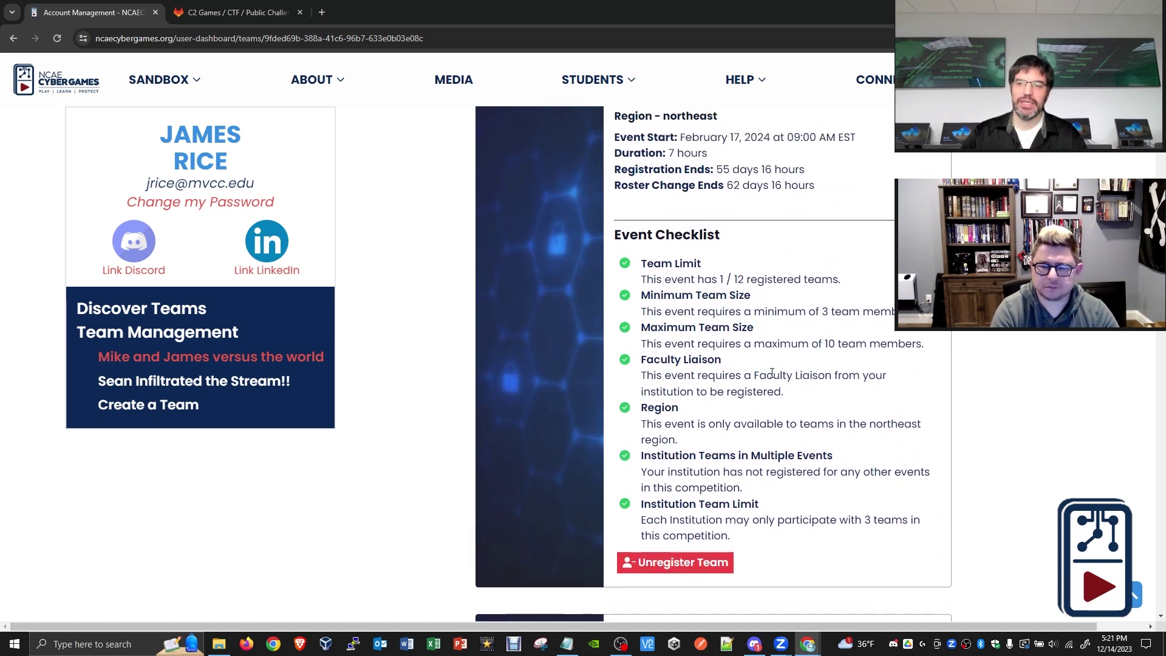
pyautogui.scroll(2, 771, 373)
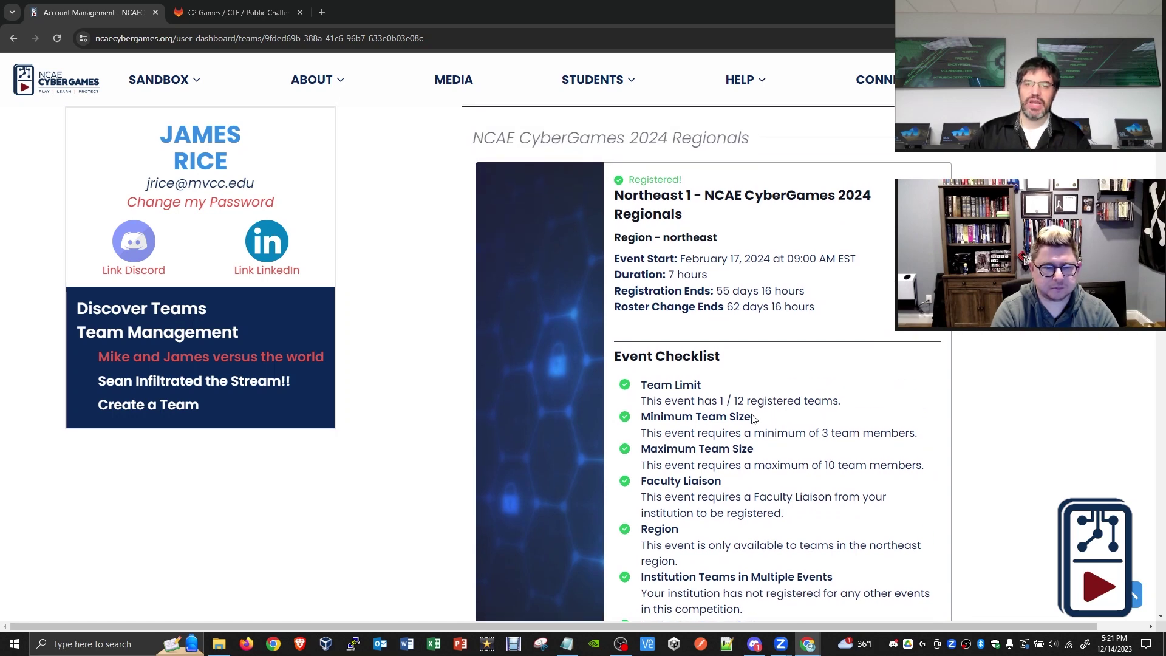
pyautogui.scroll(7, 741, 391)
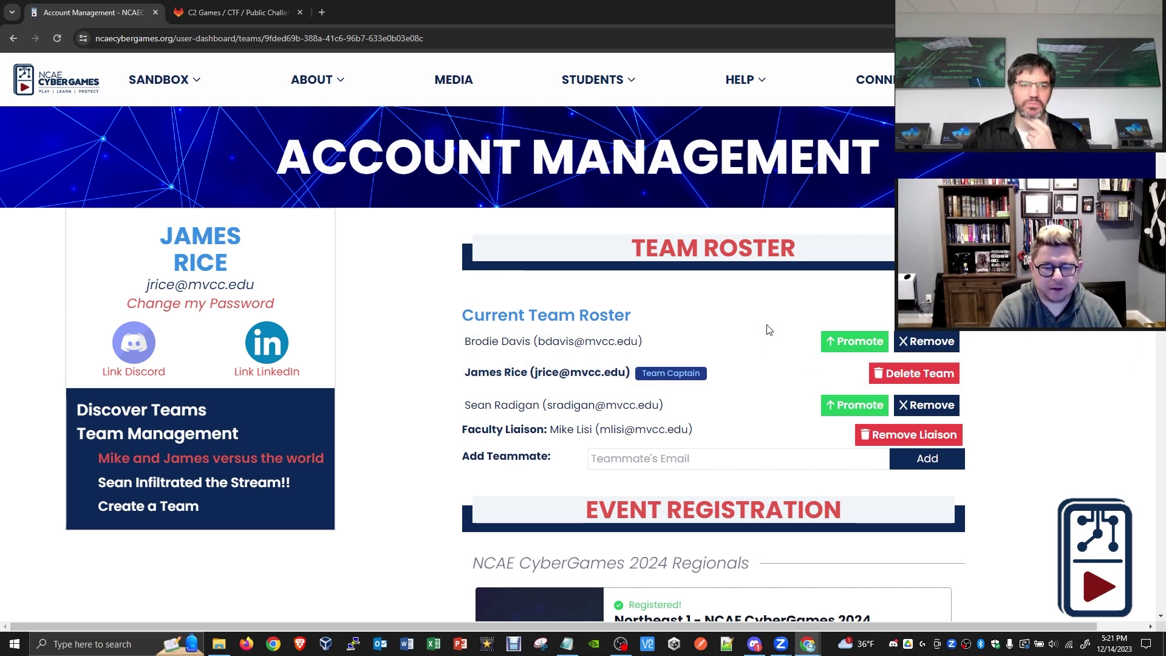
pyautogui.scroll(-1, 769, 329)
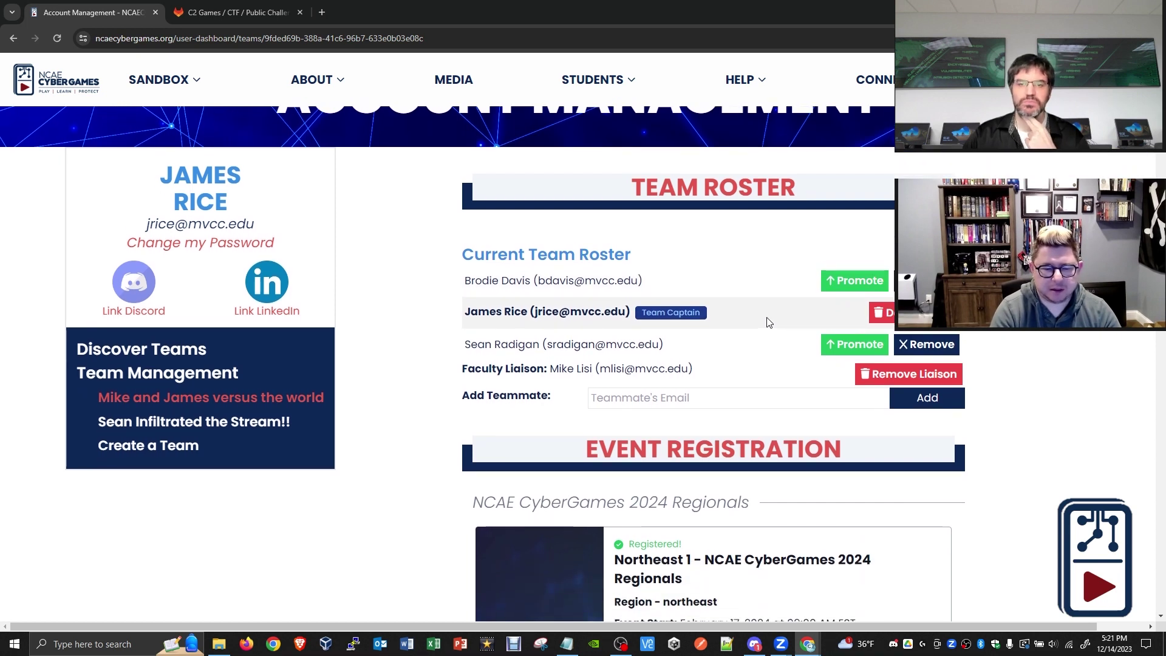
pyautogui.scroll(-1, 768, 322)
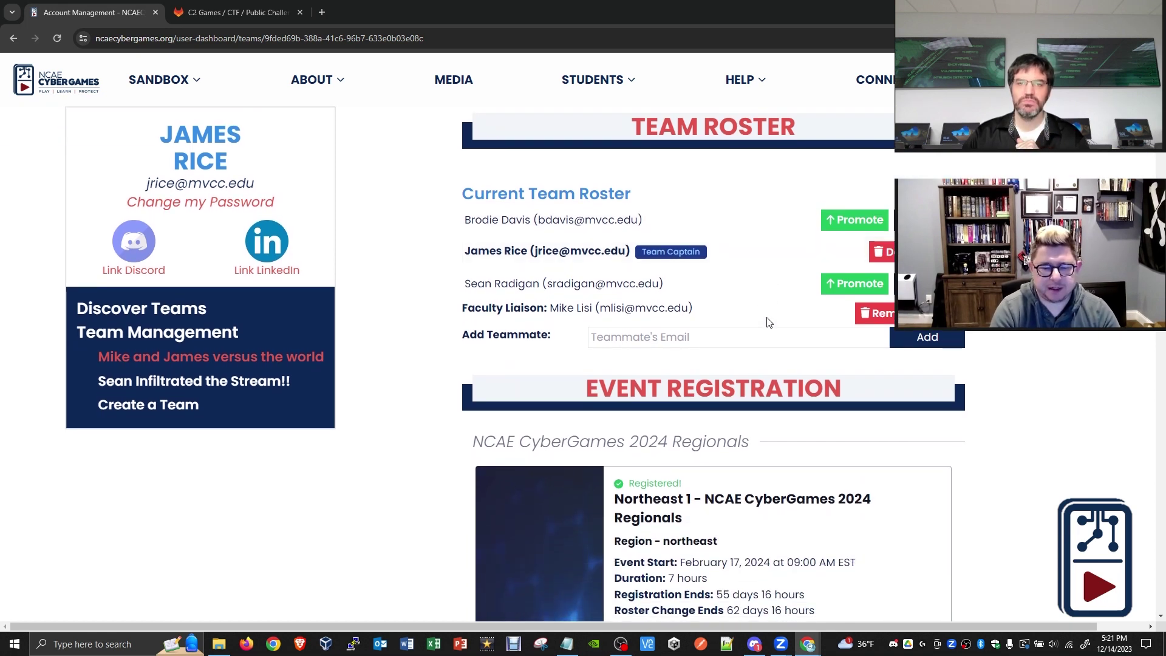
pyautogui.scroll(-1, 768, 323)
pyautogui.scroll(3, 768, 324)
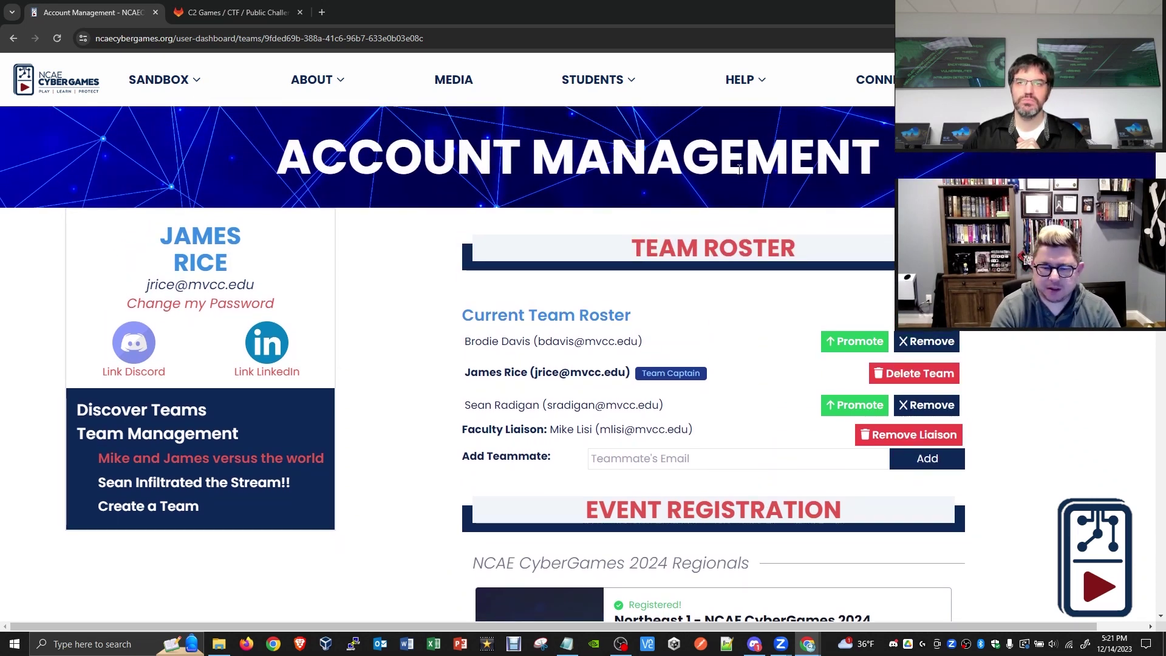
pyautogui.scroll(-4, 760, 264)
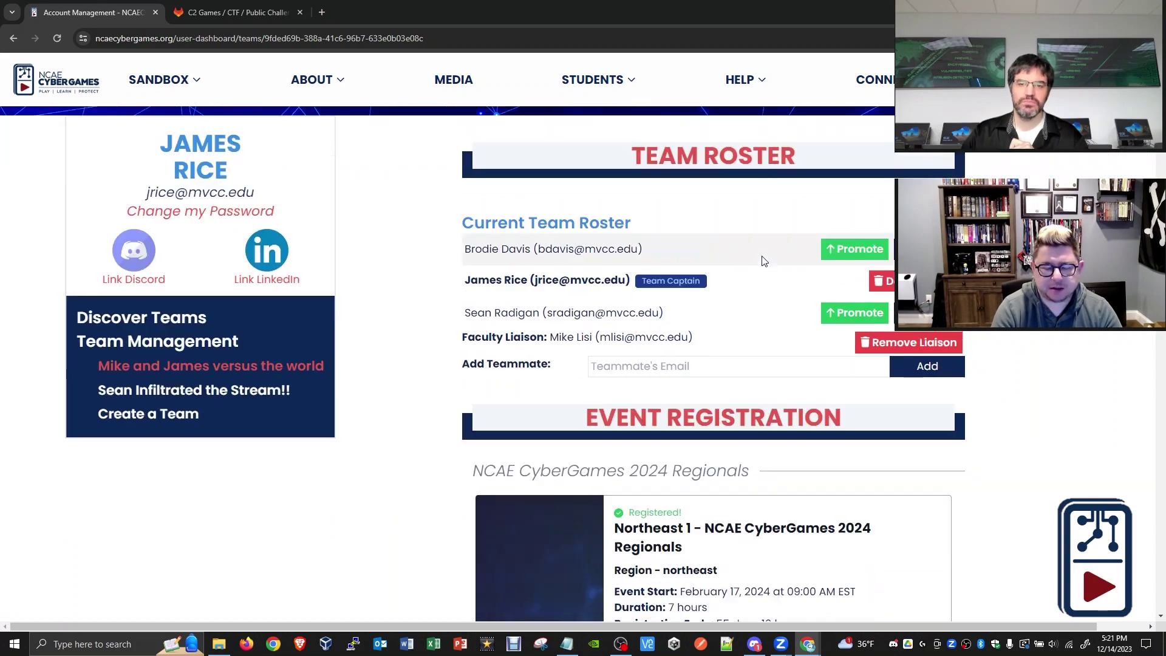
pyautogui.scroll(-3, 764, 251)
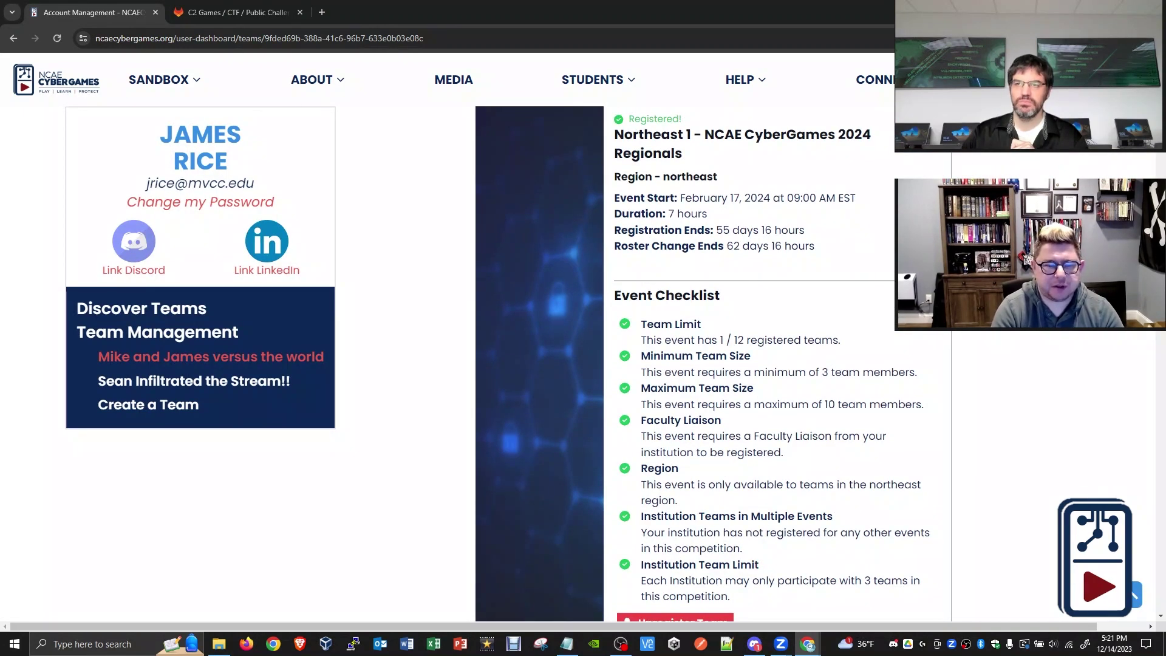
pyautogui.scroll(-2, 714, 364)
pyautogui.scroll(-6, 1161, 163)
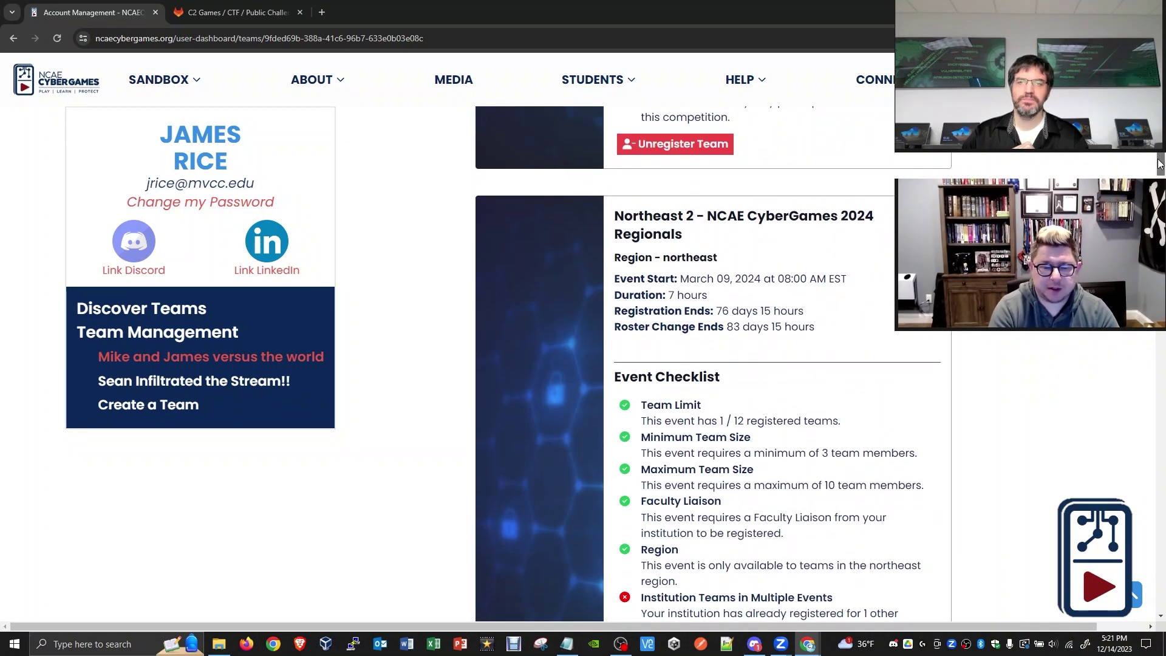
pyautogui.scroll(8, 1160, 163)
pyautogui.scroll(2, 1160, 163)
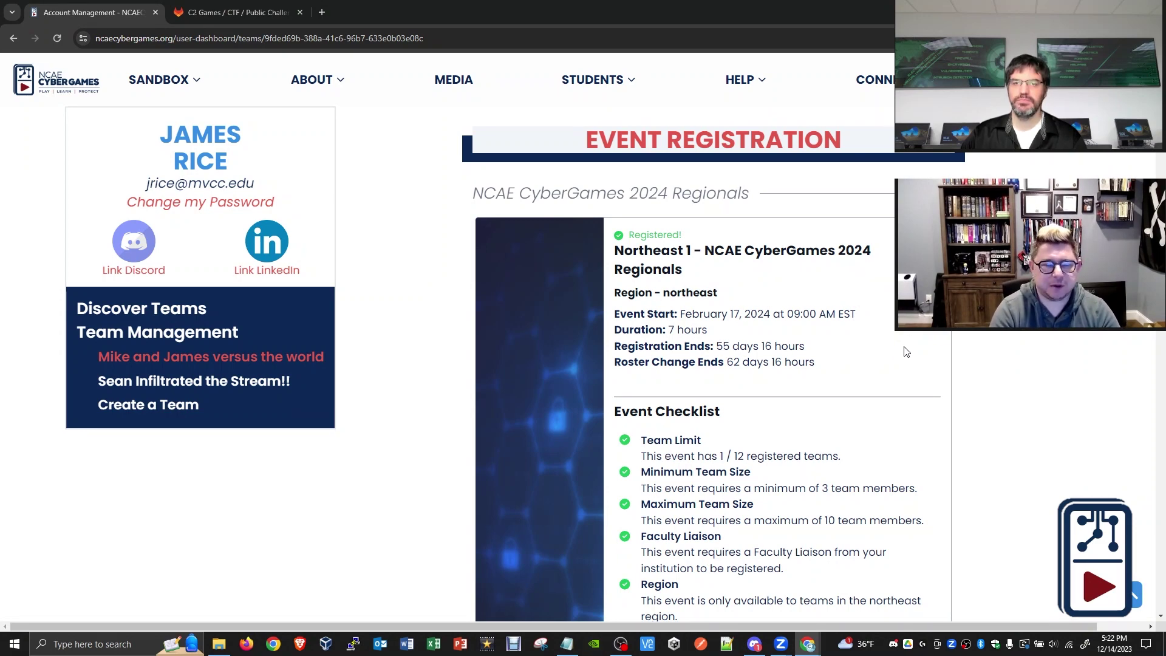
pyautogui.hotkey('ctrl', '+')
pyautogui.hotkey('ctrl', '+')
pyautogui.hotkey('ctrl', '+')
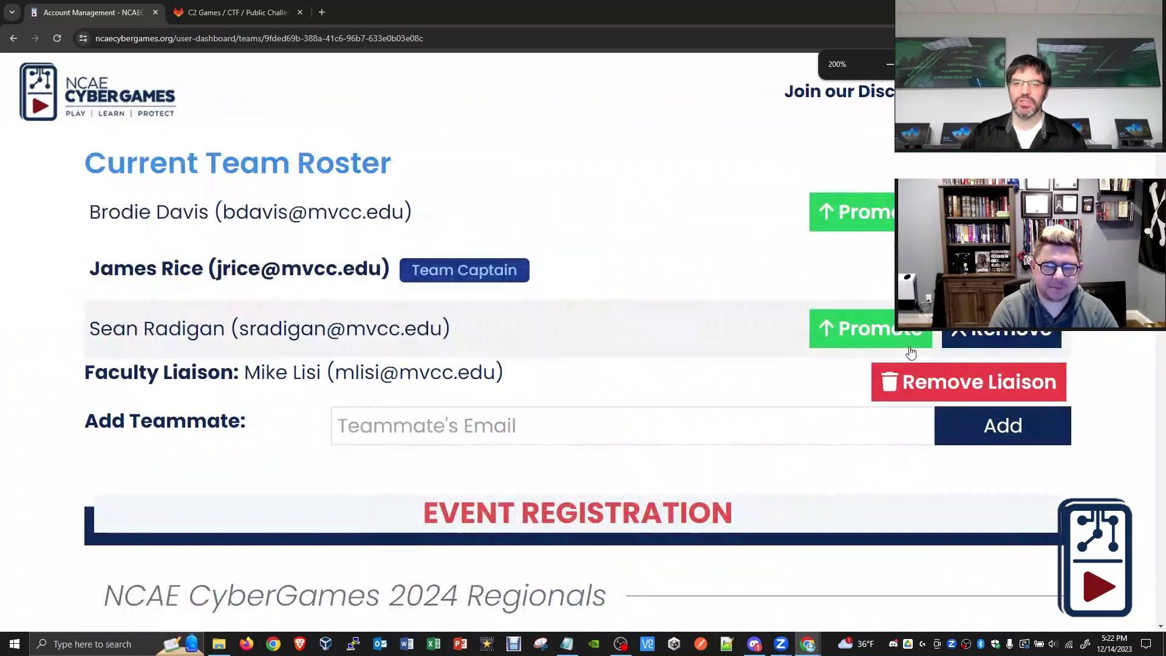
pyautogui.scroll(-1, 912, 351)
pyautogui.scroll(-2, 807, 289)
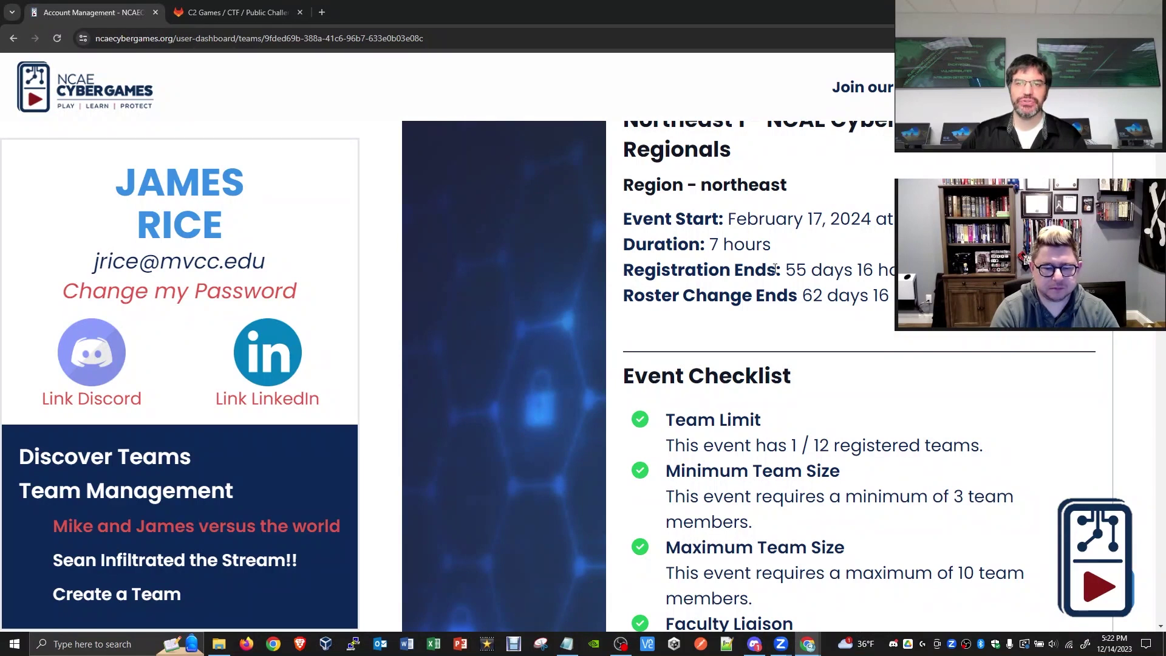
pyautogui.moveTo(780, 270); pyautogui.dragTo(859, 272)
pyautogui.click(829, 288)
pyautogui.moveTo(803, 297); pyautogui.dragTo(851, 298)
pyautogui.click(856, 299)
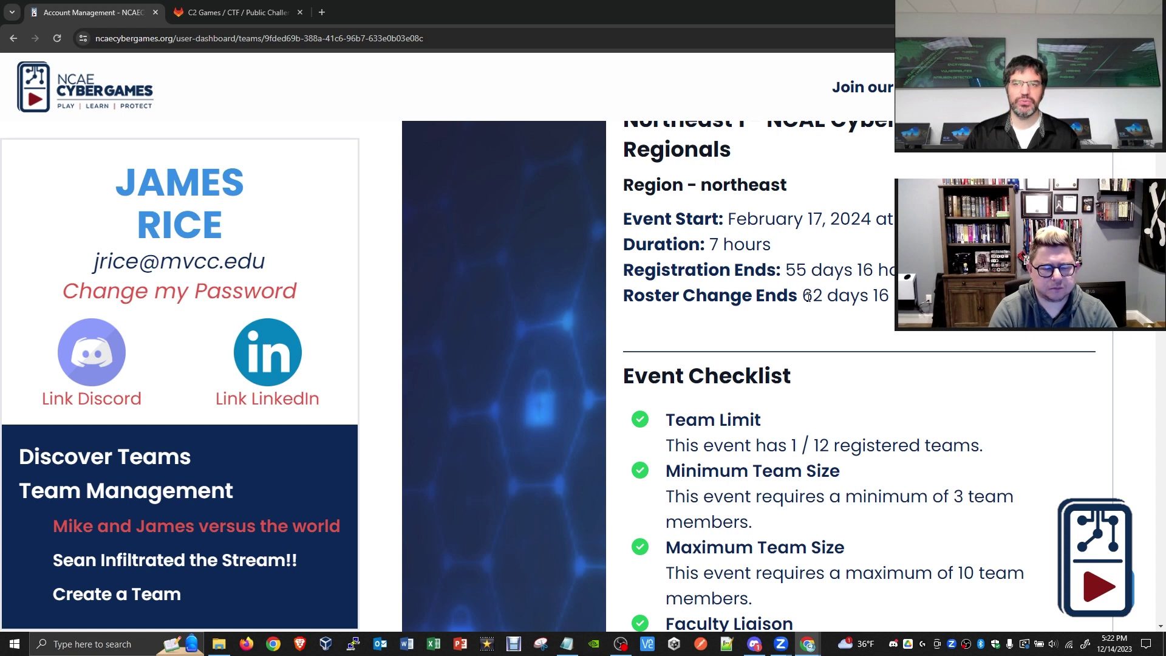
pyautogui.moveTo(788, 263); pyautogui.dragTo(811, 268)
pyautogui.click(805, 277)
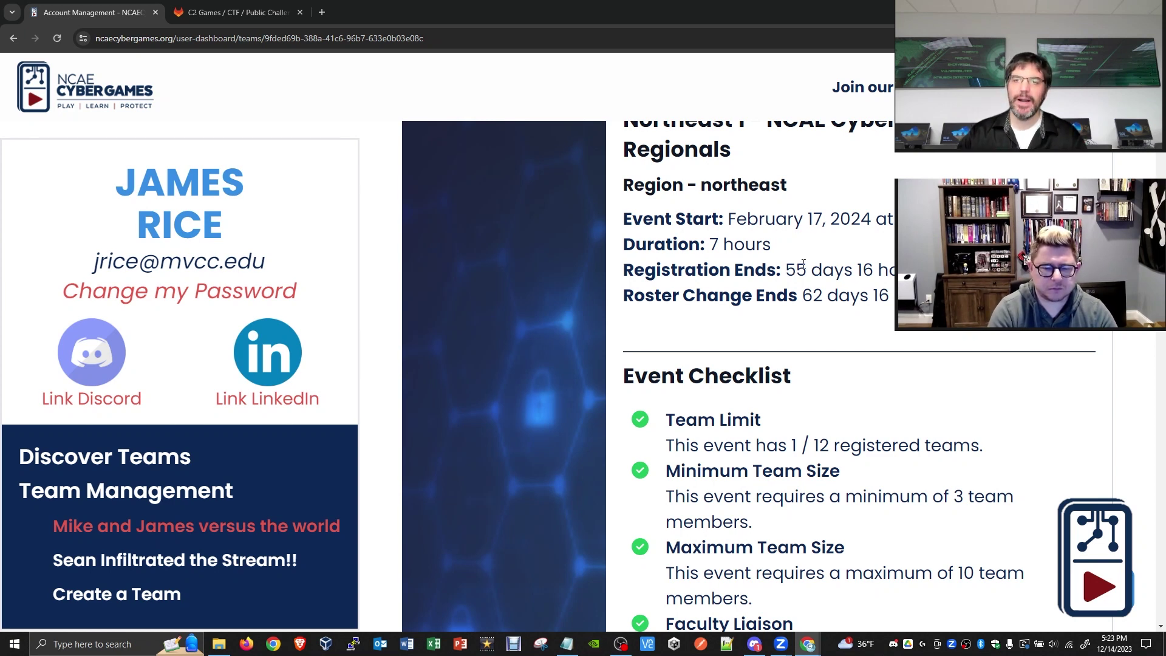
# - Zoom the team page out to about 110% and bring the Team Roster back into view
pyautogui.hotkey('ctrl', '-')
pyautogui.hotkey('ctrl', '-')
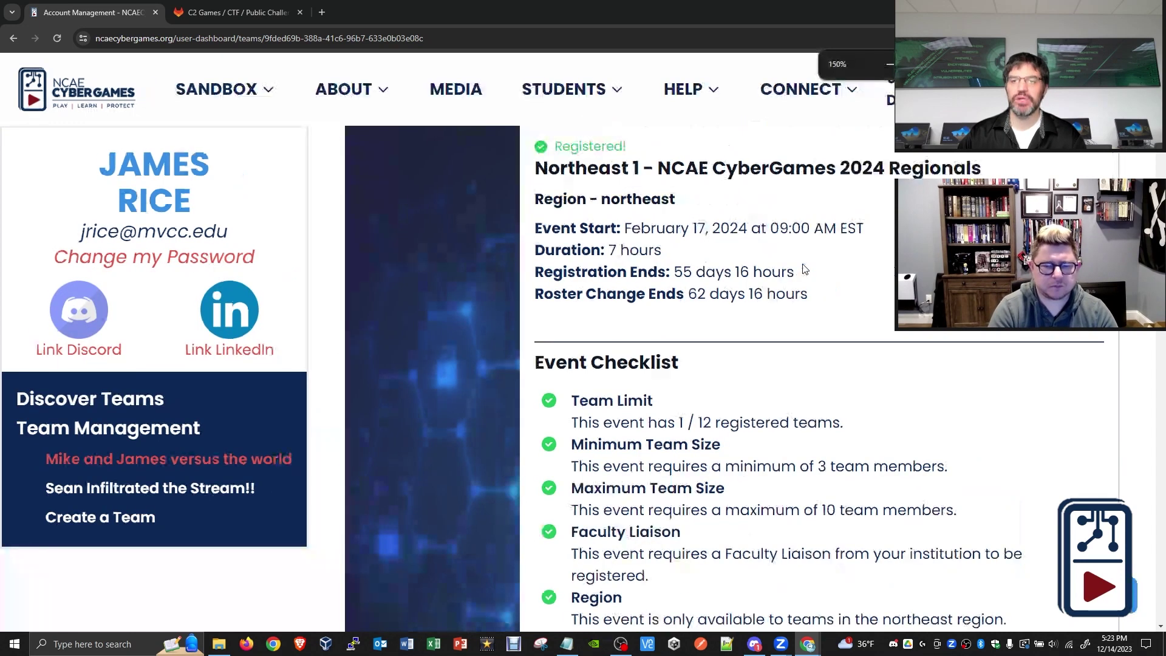
pyautogui.hotkey('ctrl', '+')
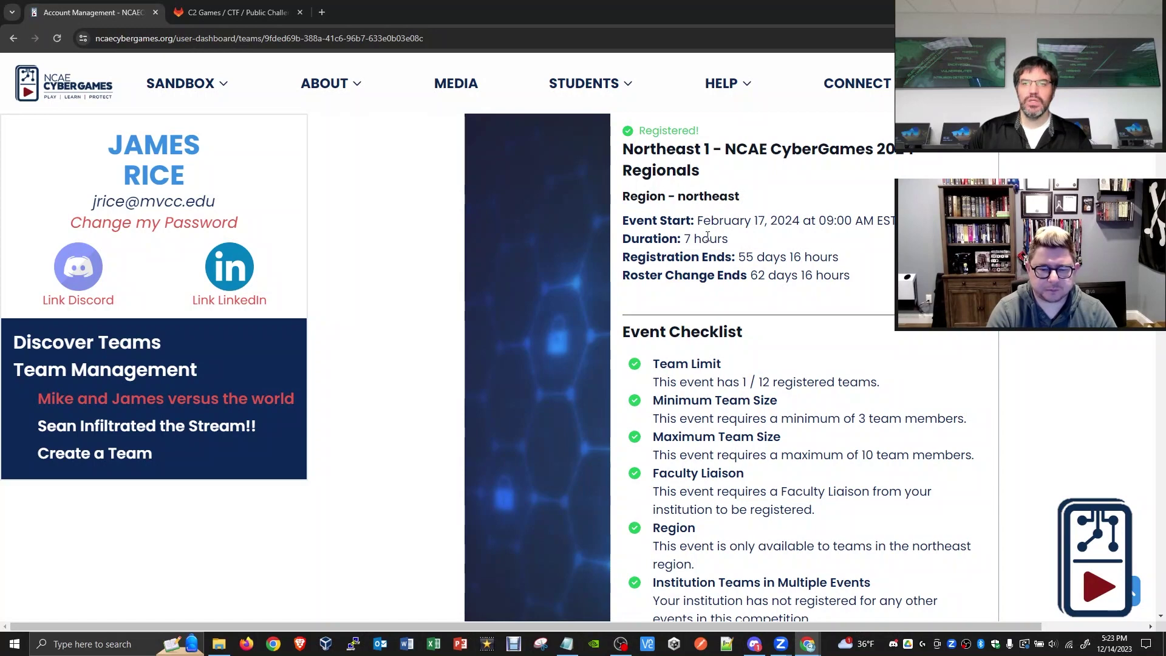
pyautogui.hotkey('ctrl', '-')
pyautogui.hotkey('ctrl', '-')
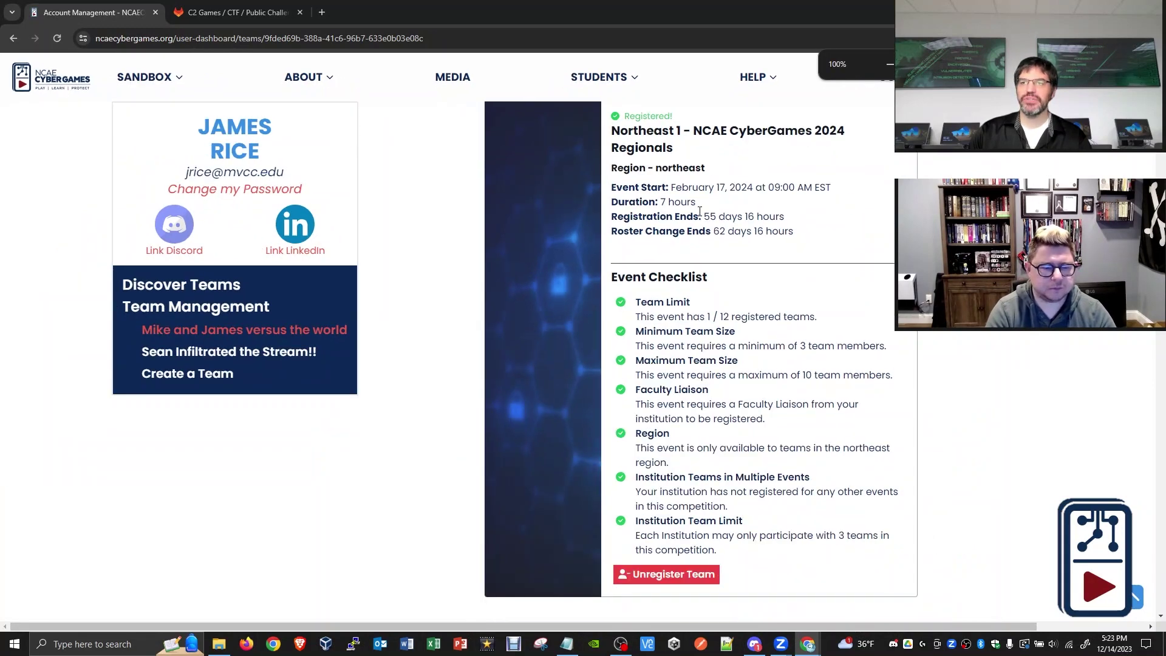
pyautogui.scroll(7, 700, 210)
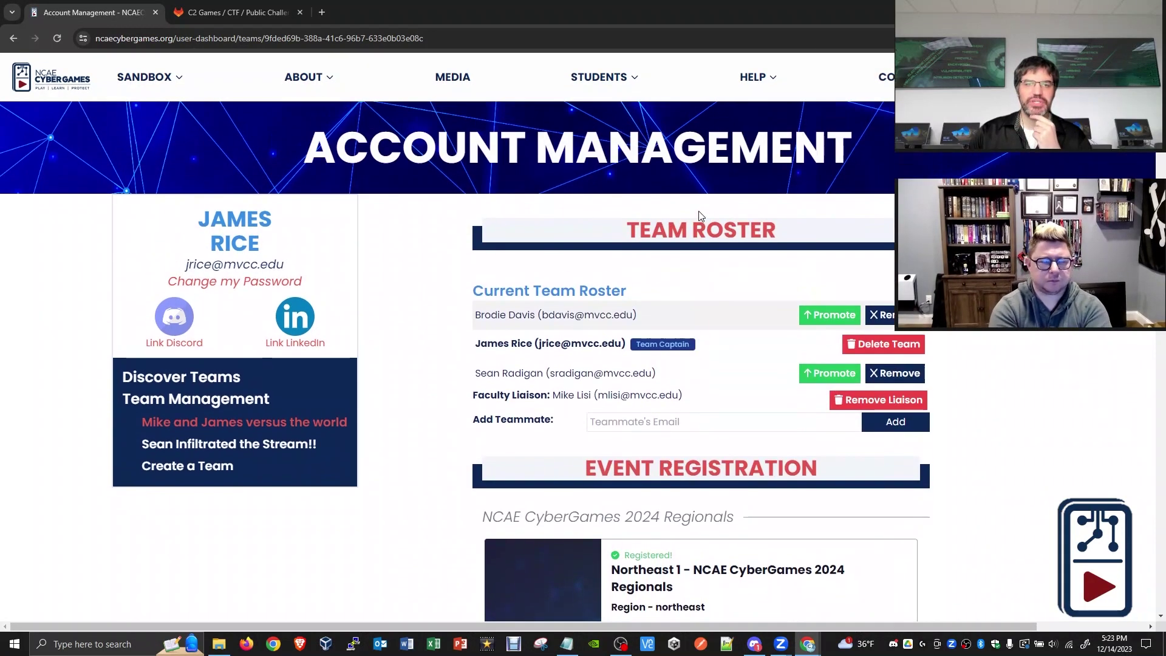